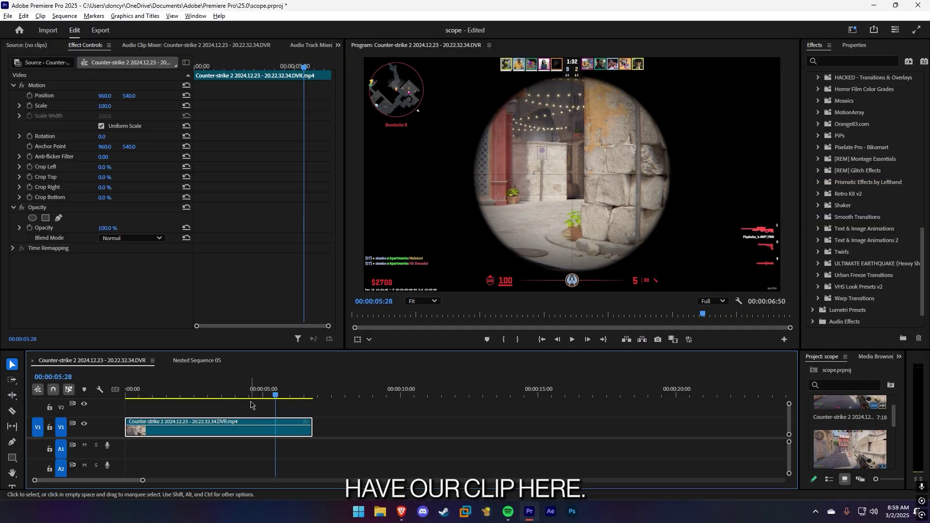
# - Split the gameplay clip at the point where the scoped view ends
pyautogui.moveTo(275, 393); pyautogui.dragTo(203, 390)
pyautogui.press('space')
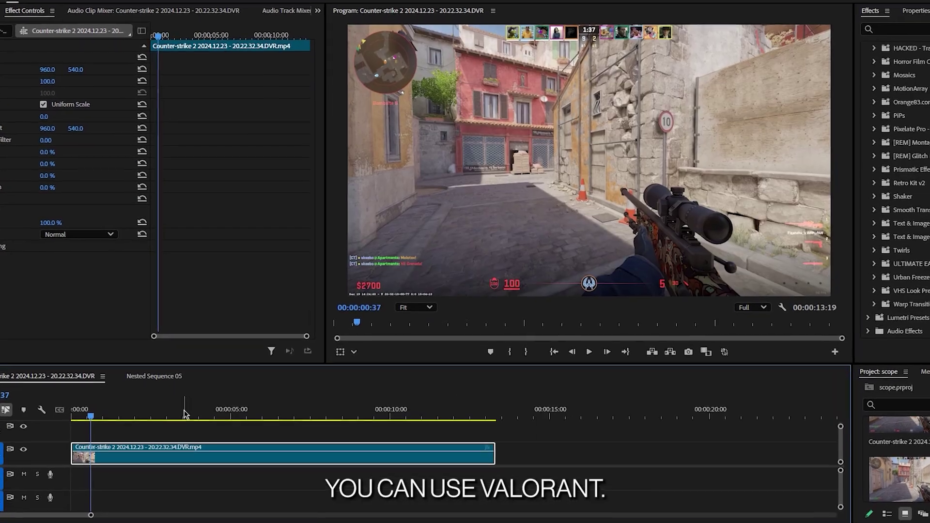
pyautogui.moveTo(184, 414); pyautogui.dragTo(228, 411)
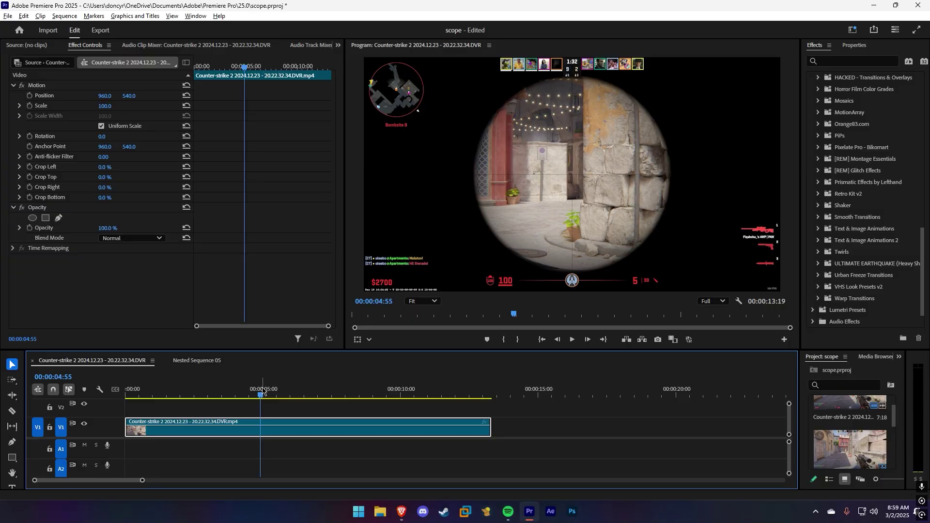
pyautogui.moveTo(263, 391); pyautogui.dragTo(297, 396)
pyautogui.hotkey('ctrl', 'k')
pyautogui.press('=')
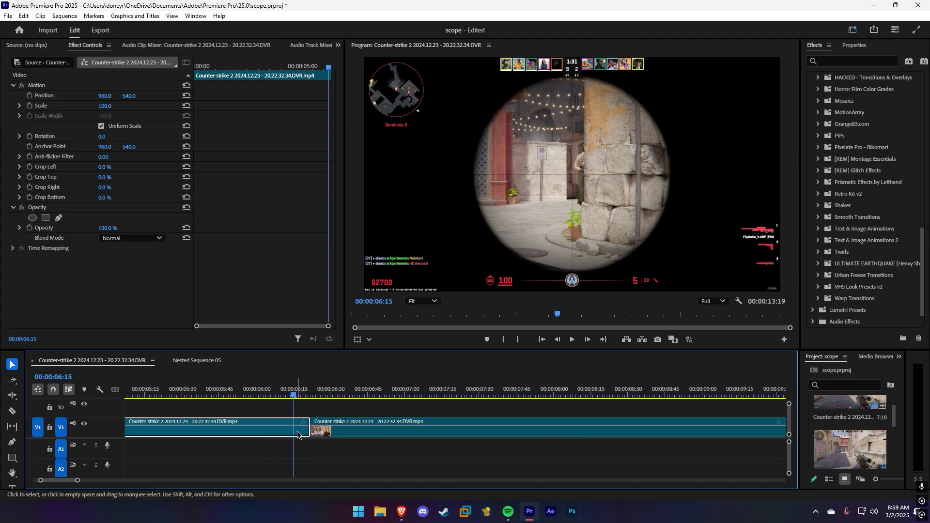
# - Add a frame hold to the scoped shot at 00:00:06:15
pyautogui.rightClick(298, 434)
pyautogui.click(312, 342)
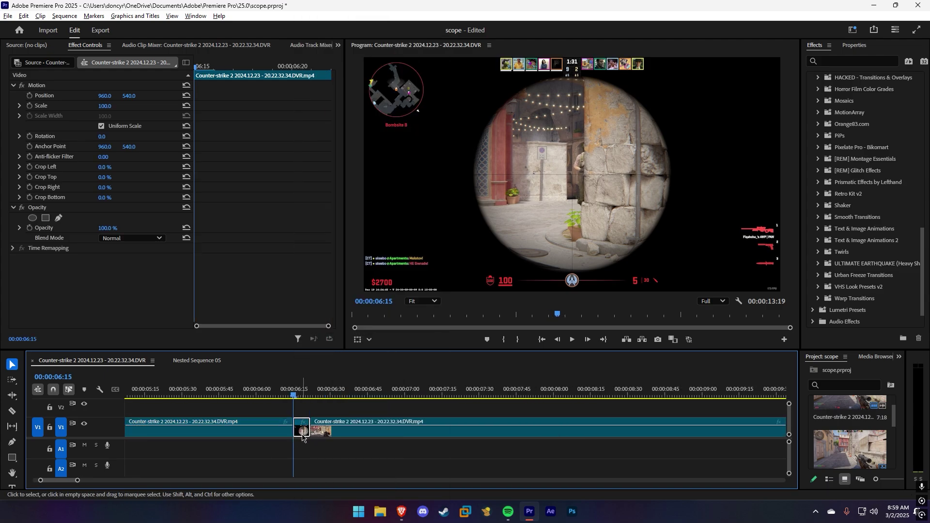
pyautogui.moveTo(303, 433); pyautogui.dragTo(303, 411)
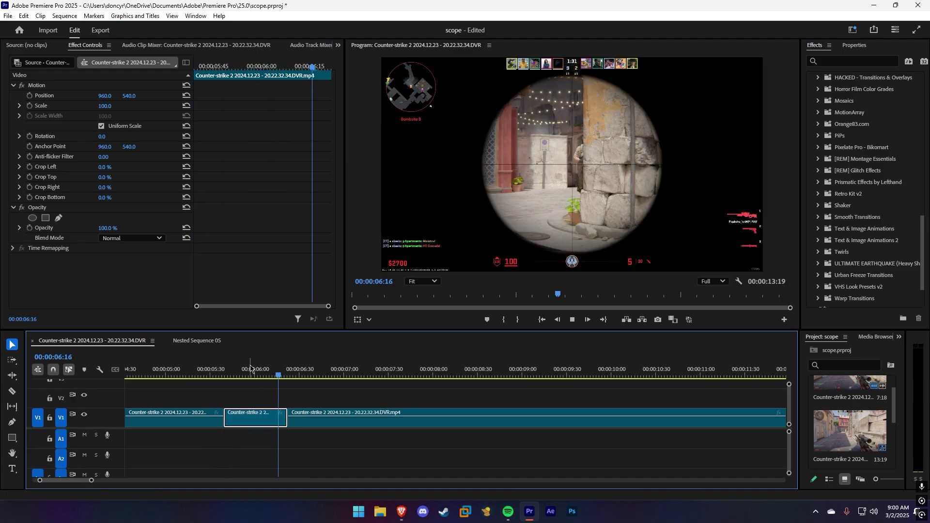
# - Split the gameplay clip at 00:00:01:44, as the first scoped view appears
pyautogui.moveTo(254, 368)
pyautogui.mouseDown()
pyautogui.moveTo(210, 371)
pyautogui.moveTo(291, 390)
pyautogui.moveTo(250, 420)
pyautogui.moveTo(253, 406)
pyautogui.moveTo(280, 390)
pyautogui.moveTo(252, 380)
pyautogui.moveTo(255, 372)
pyautogui.mouseUp()
pyautogui.moveTo(40, 481); pyautogui.dragTo(10, 485)
pyautogui.moveTo(276, 373); pyautogui.dragTo(189, 380)
pyautogui.press('w')
pyautogui.hotkey('ctrl', 'z')
pyautogui.hotkey('ctrl', 'k')
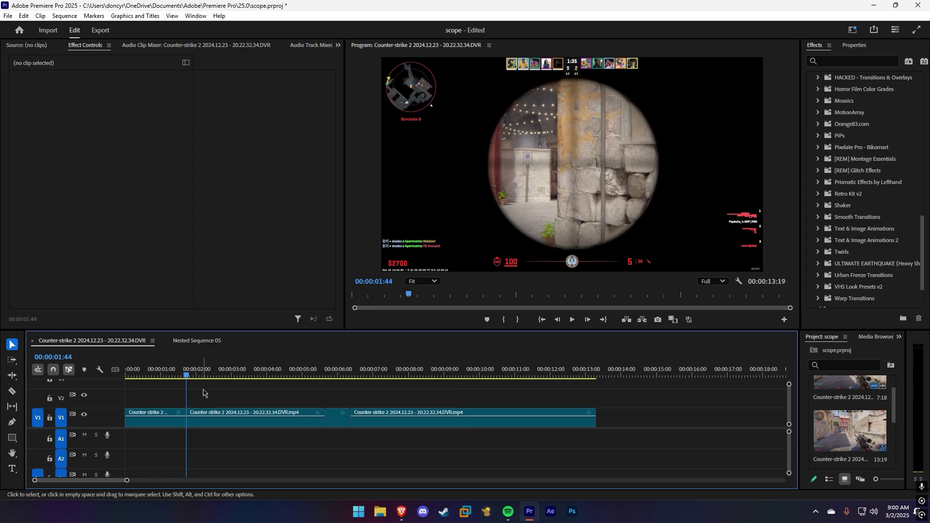
# - Ripple delete the segment between the 00:00:01:44 cut and the short scoped segment
pyautogui.click(227, 425)
pyautogui.rightClick(251, 417)
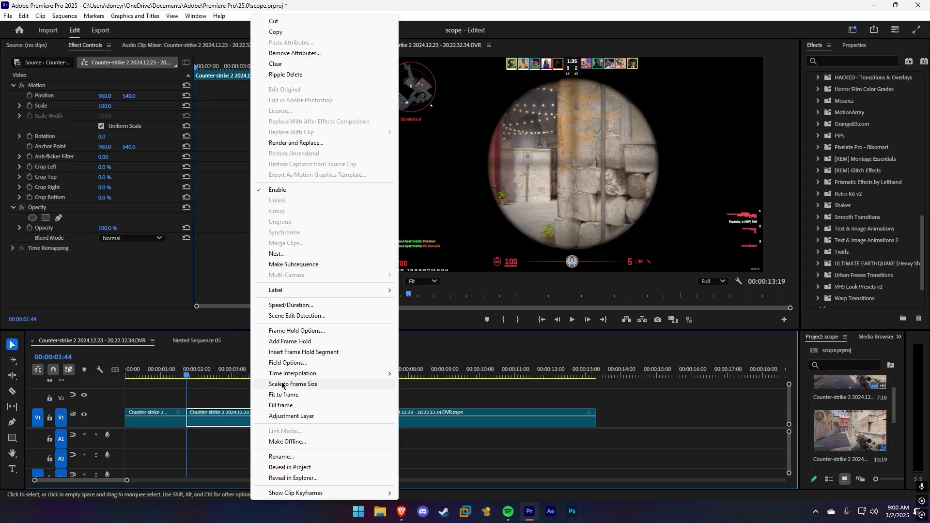
pyautogui.click(288, 76)
pyautogui.click(196, 419)
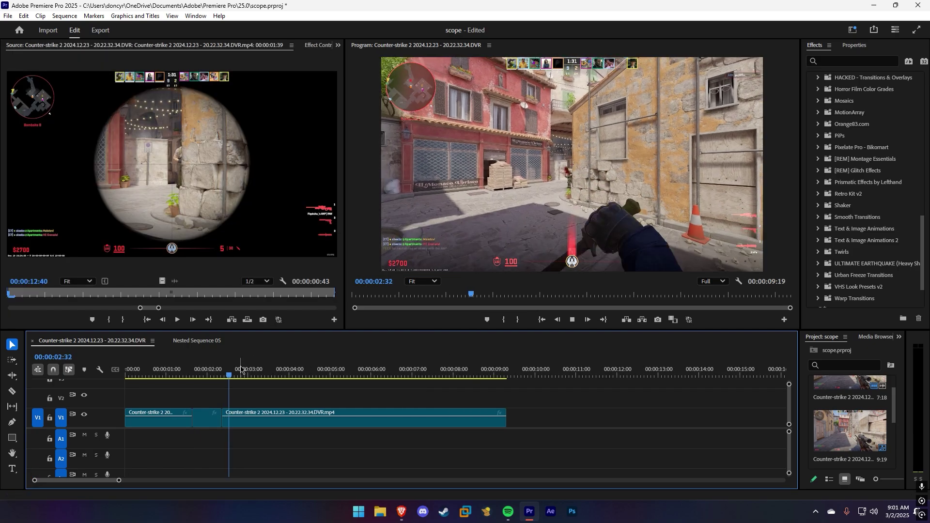
# - Play back the edit around the short scoped segment to check the cuts
pyautogui.click(240, 369)
pyautogui.click(179, 375)
pyautogui.press('space')
pyautogui.press('space')
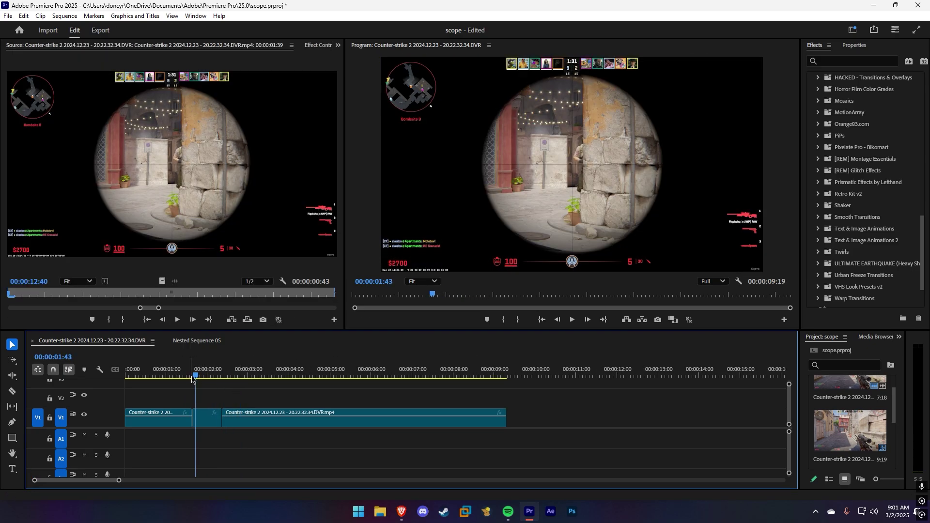
pyautogui.scroll(2, 314, 134)
pyautogui.scroll(-3, 310, 73)
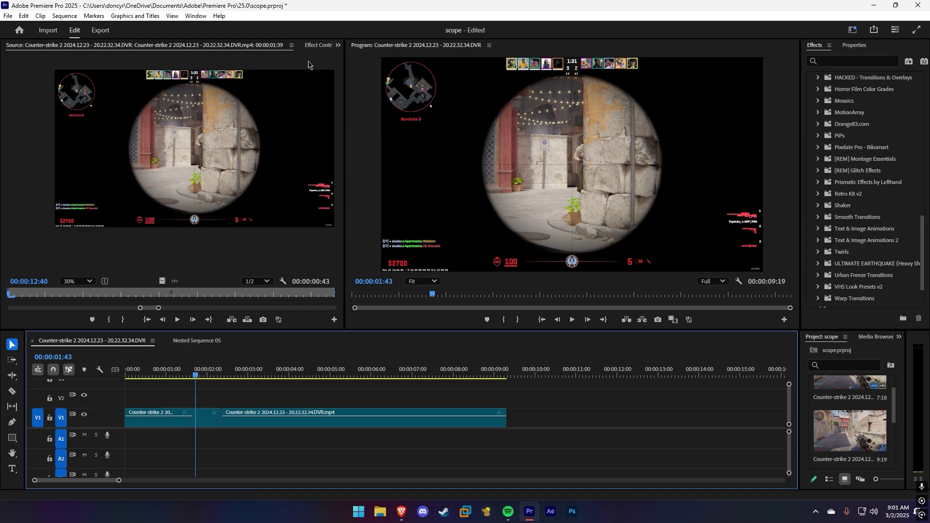
# - Add an ellipse opacity mask to the short scoped segment
pyautogui.click(317, 44)
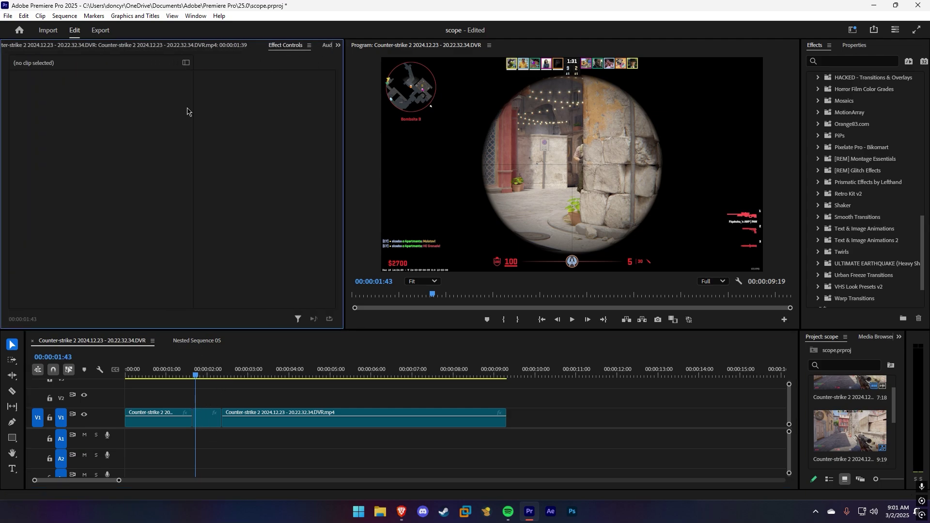
pyautogui.click(204, 419)
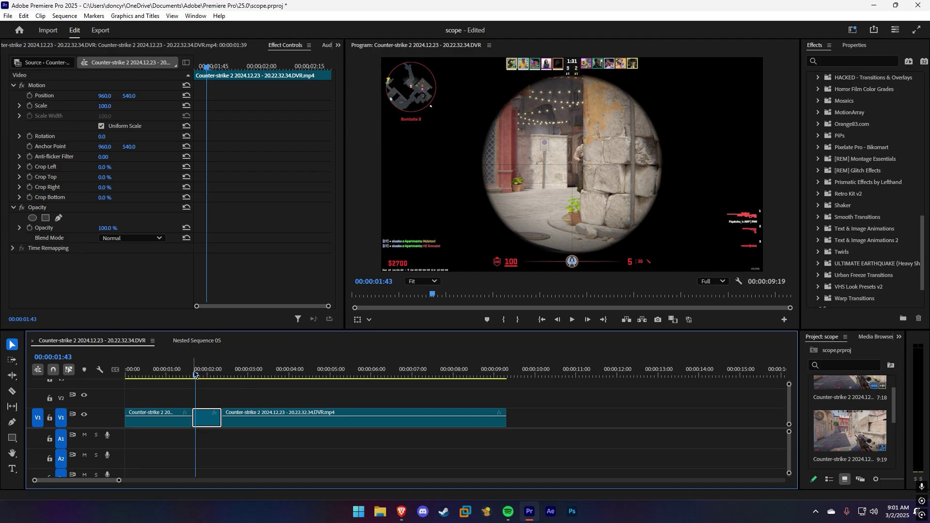
pyautogui.moveTo(238, 68)
pyautogui.mouseDown()
pyautogui.moveTo(266, 68)
pyautogui.moveTo(242, 71)
pyautogui.mouseUp()
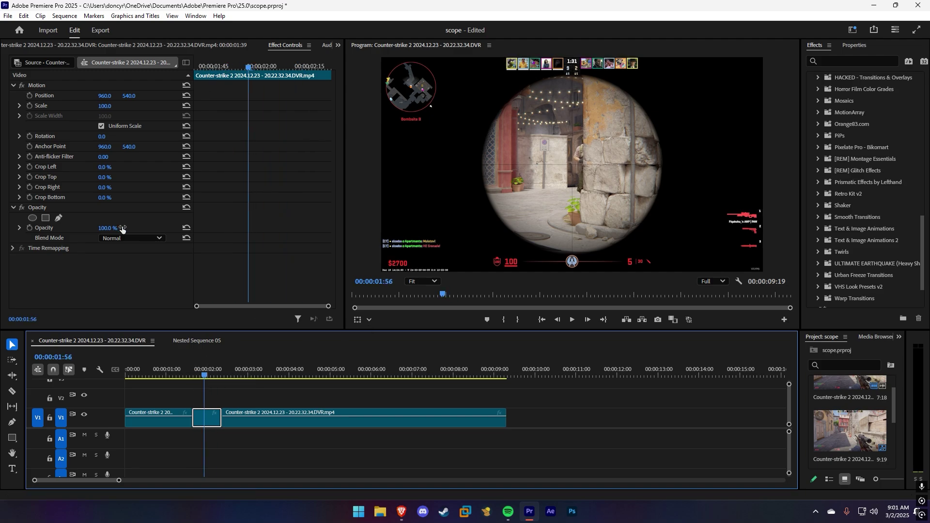
pyautogui.click(32, 218)
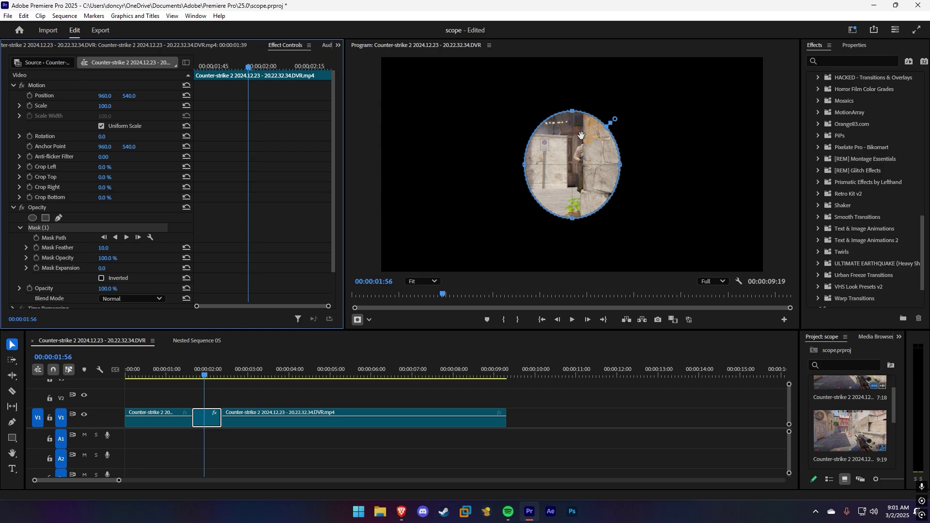
# - Enlarge and centre the ellipse mask so it fits the round scope view, and play the result
pyautogui.moveTo(572, 112); pyautogui.dragTo(583, 18)
pyautogui.moveTo(565, 141); pyautogui.dragTo(568, 187)
pyautogui.moveTo(575, 64); pyautogui.dragTo(575, 89)
pyautogui.moveTo(569, 150); pyautogui.dragTo(567, 139)
pyautogui.moveTo(574, 78); pyautogui.dragTo(568, 97)
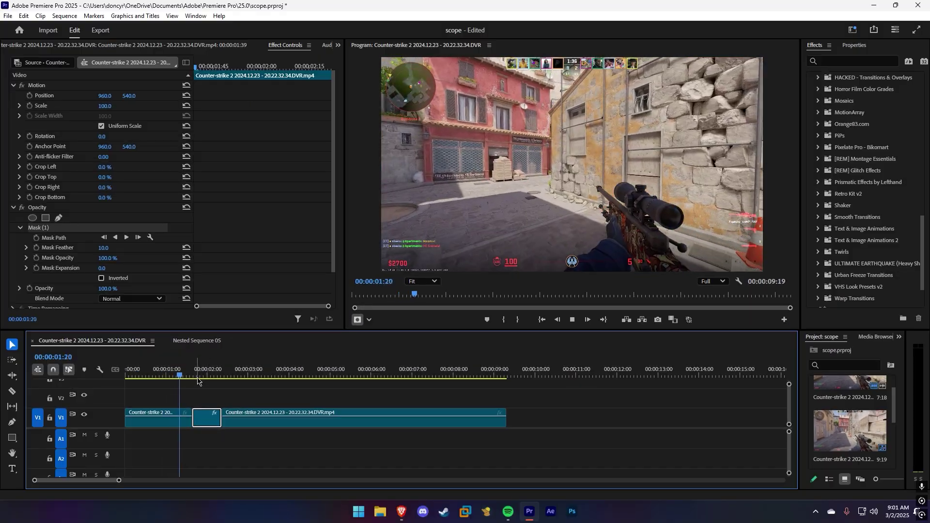
pyautogui.press('space')
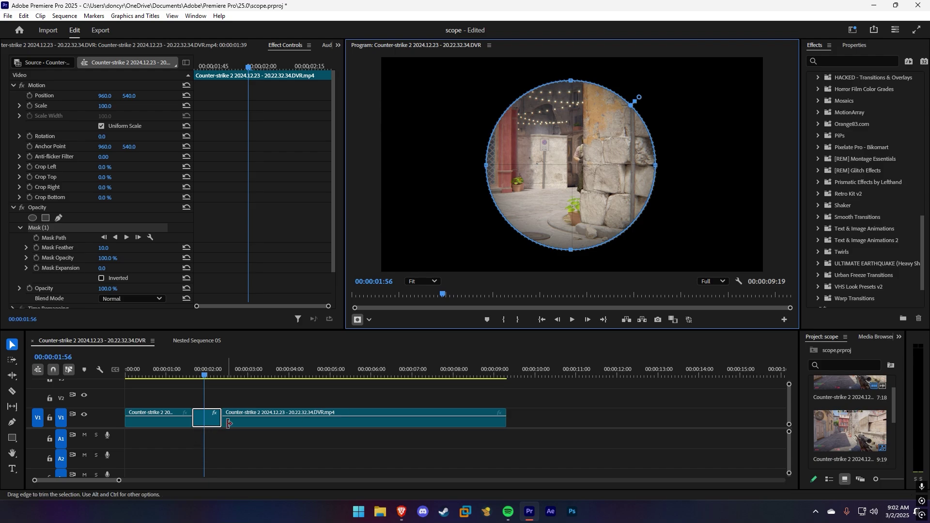
# - Nest the masked scope segment with the default name and select the nested clip
pyautogui.rightClick(213, 418)
pyautogui.click(252, 264)
pyautogui.press('Return')
pyautogui.click(218, 421)
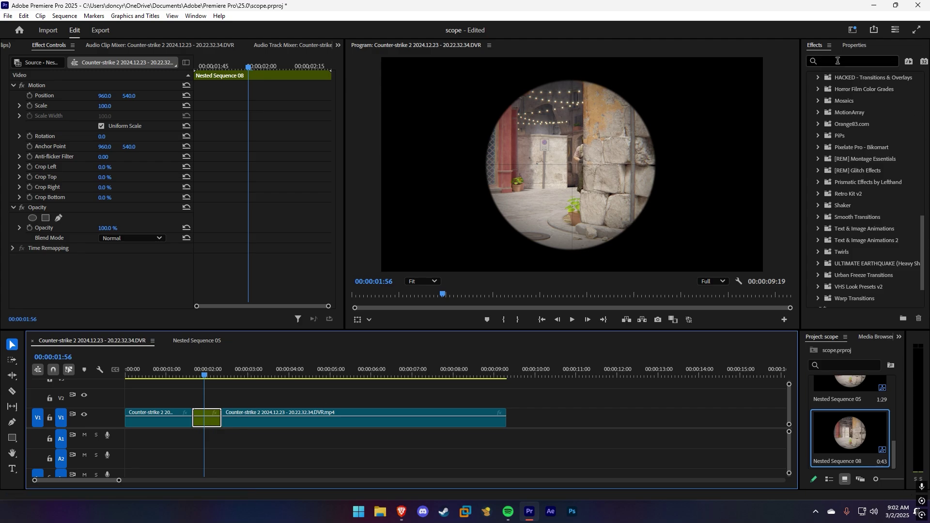
# - Apply the Transform video effect to the nested scope clip
pyautogui.click(820, 61)
pyautogui.write('transform')
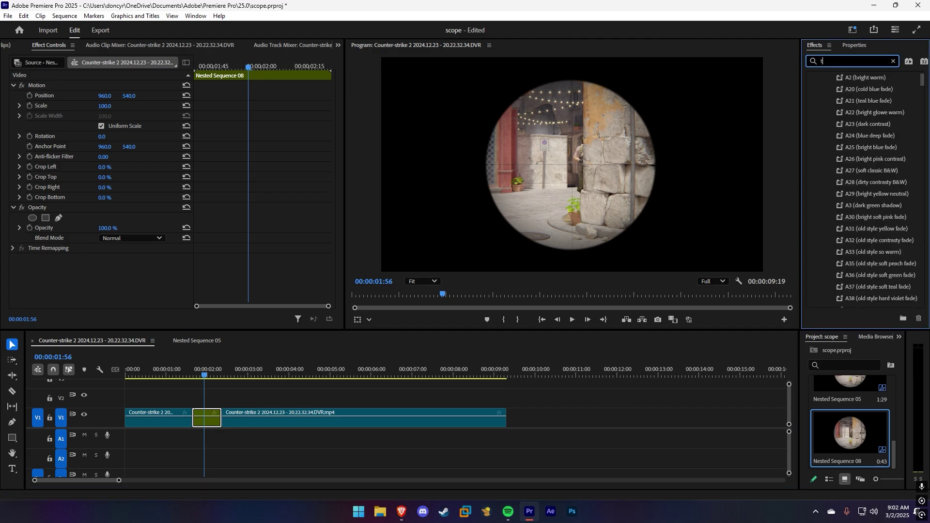
pyautogui.moveTo(852, 194); pyautogui.dragTo(198, 423)
pyautogui.scroll(-4, 28, 247)
# - Add a Transform Scale keyframe at 00:00:01:46 with the scale at 100
pyautogui.moveTo(203, 376); pyautogui.dragTo(193, 381)
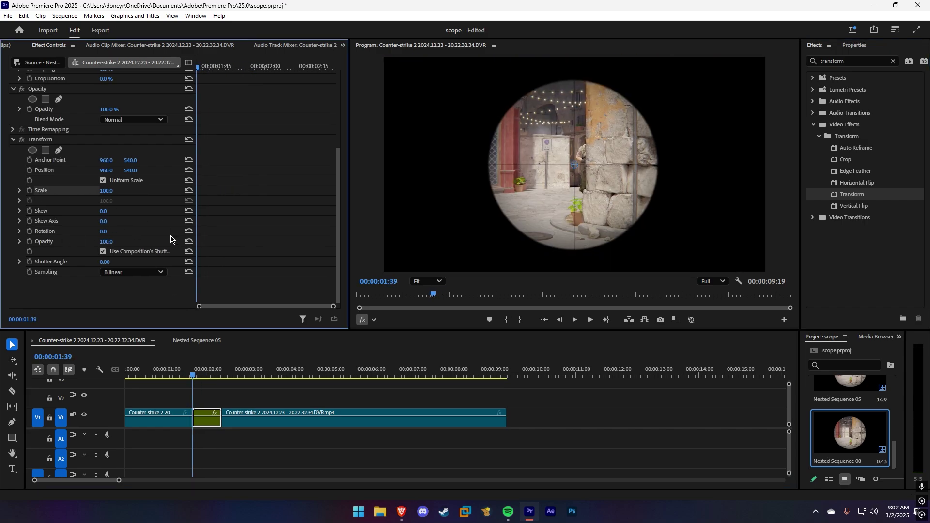
pyautogui.click(213, 197)
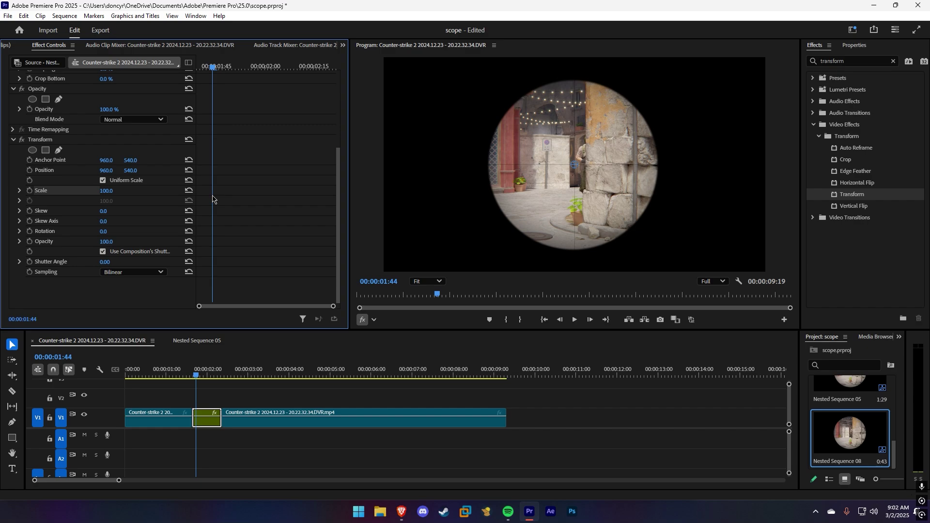
pyautogui.press('Right')
pyautogui.press('Right')
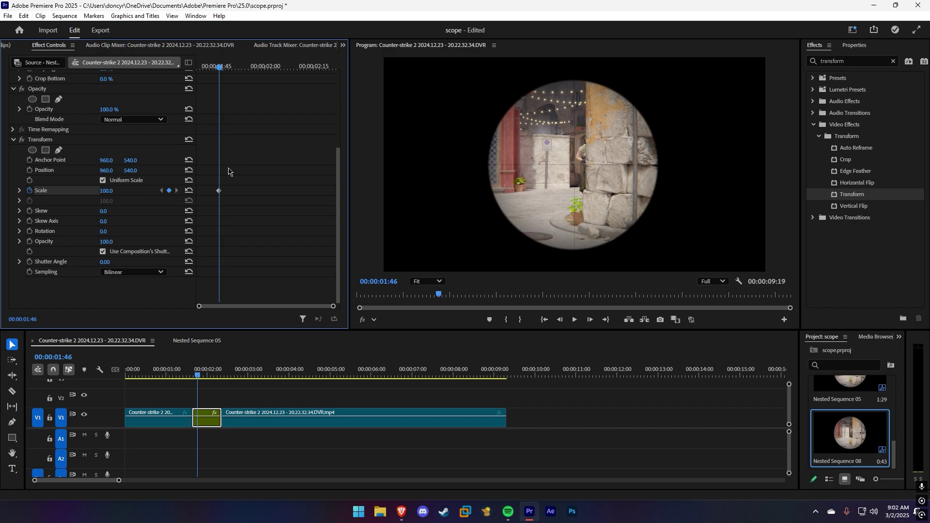
# - Add a Transform Scale keyframe of 50 at 00:00:01:52
pyautogui.hotkey('shift', 'Right')
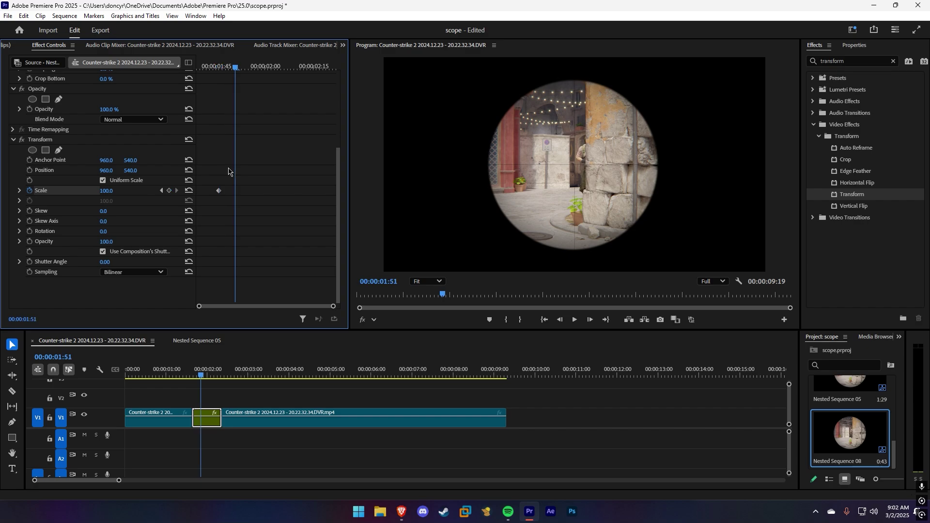
pyautogui.press('Right')
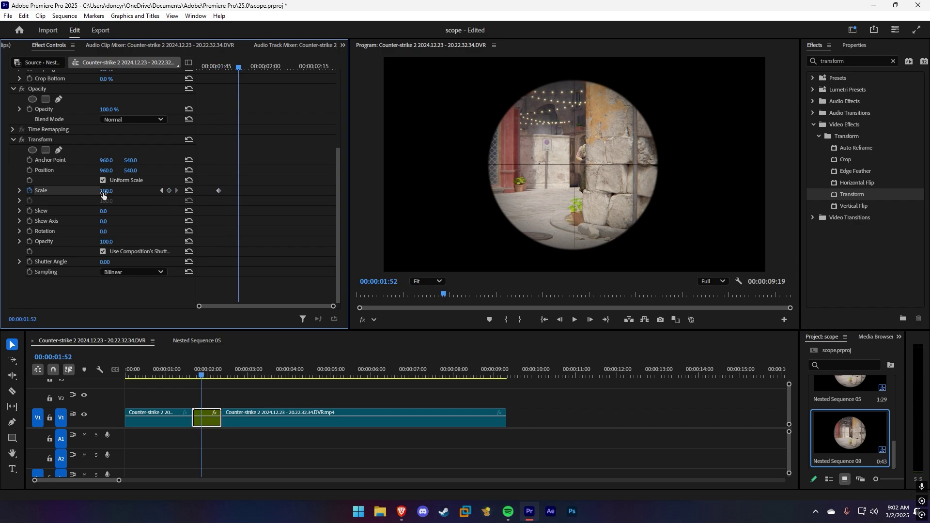
pyautogui.moveTo(106, 191); pyautogui.dragTo(108, 194)
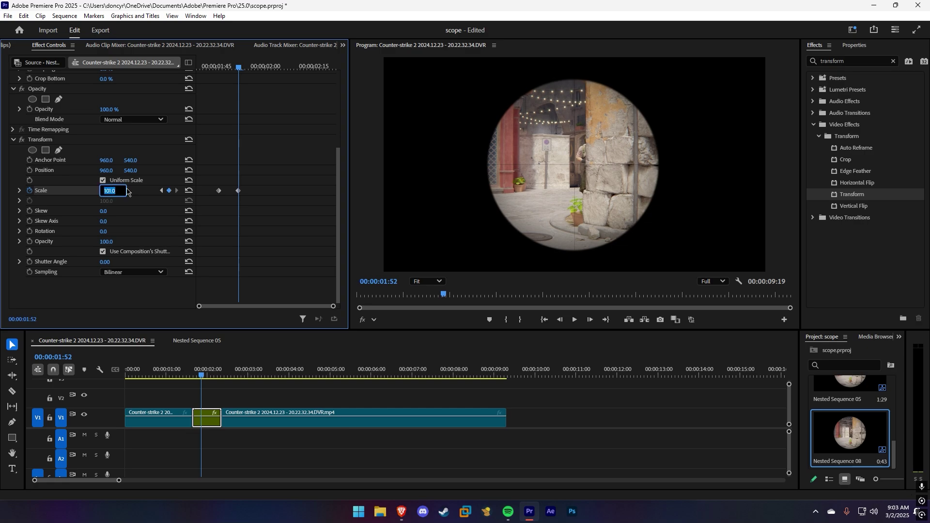
pyautogui.write('50')
pyautogui.press('Return')
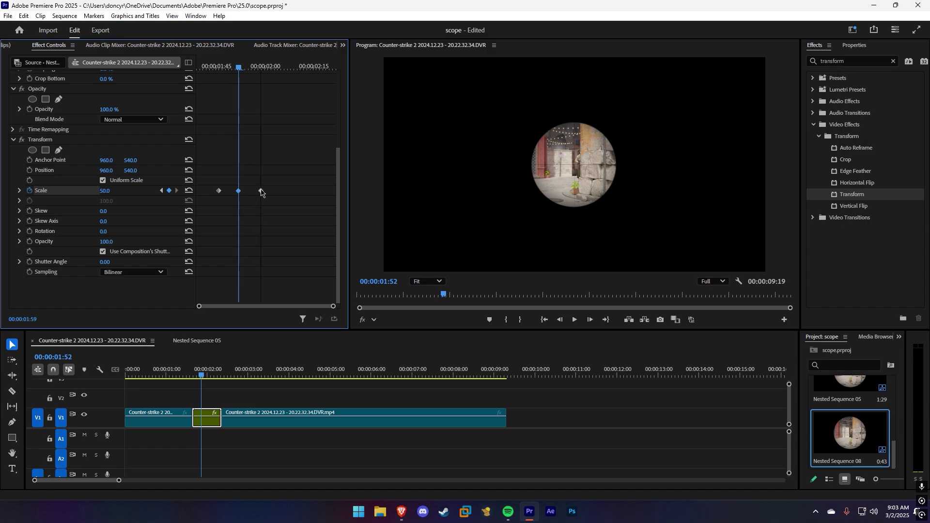
# - Set the Transform Scale keyframe at 00:00:02:03 to 45
pyautogui.click(177, 191)
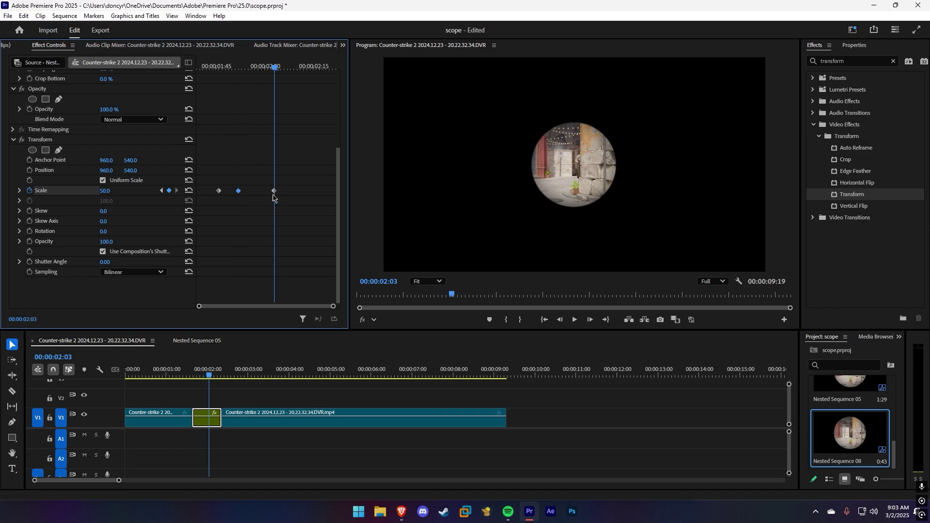
pyautogui.click(105, 190)
pyautogui.write('45')
pyautogui.press('Return')
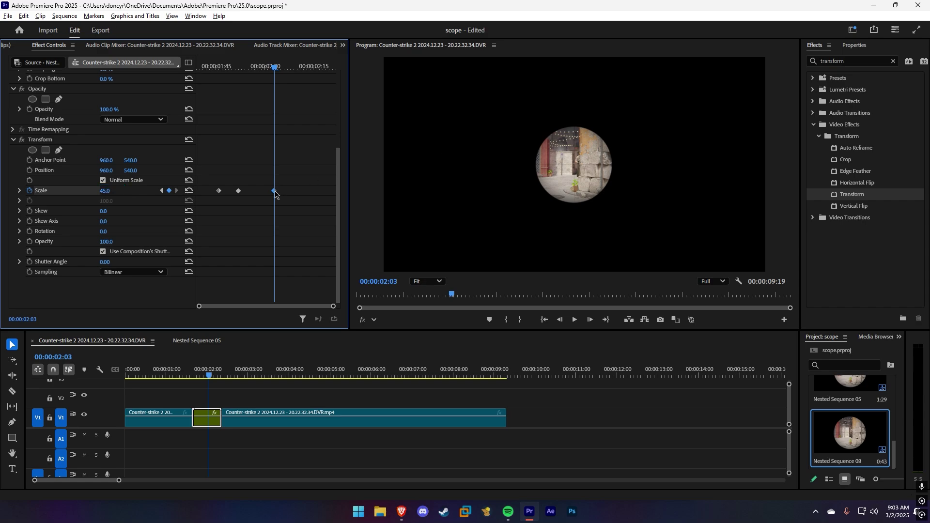
# - Add a Transform Scale keyframe of 55 at 00:00:02:14
pyautogui.moveTo(290, 192); pyautogui.dragTo(311, 191)
pyautogui.click(177, 190)
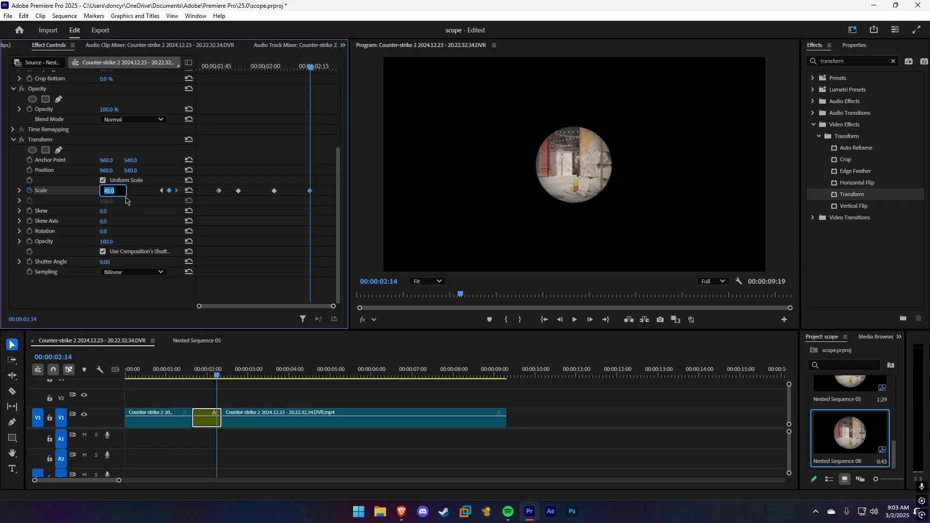
pyautogui.press('Return')
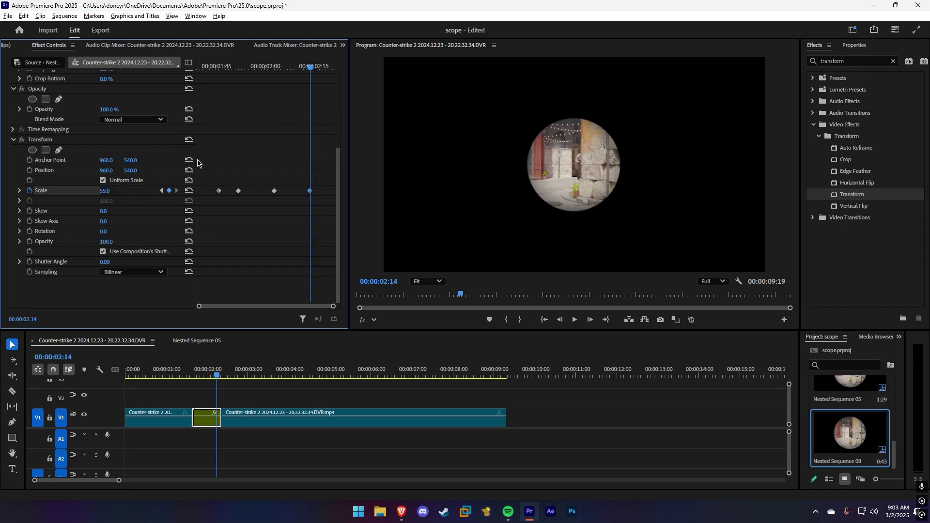
# - Reset the Transform Scale to 100 at 00:00:02:21 near the end of the nested clip, and play the animation
pyautogui.moveTo(327, 72); pyautogui.dragTo(334, 71)
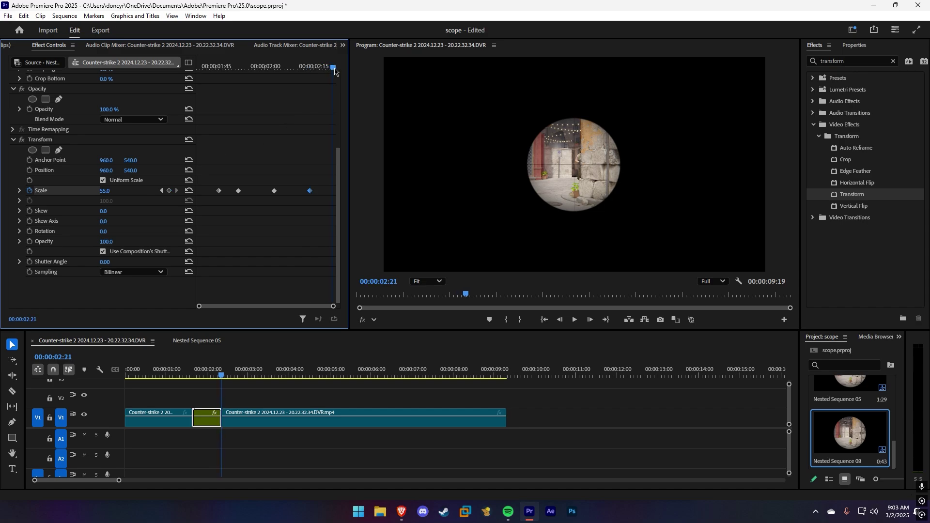
pyautogui.click(191, 192)
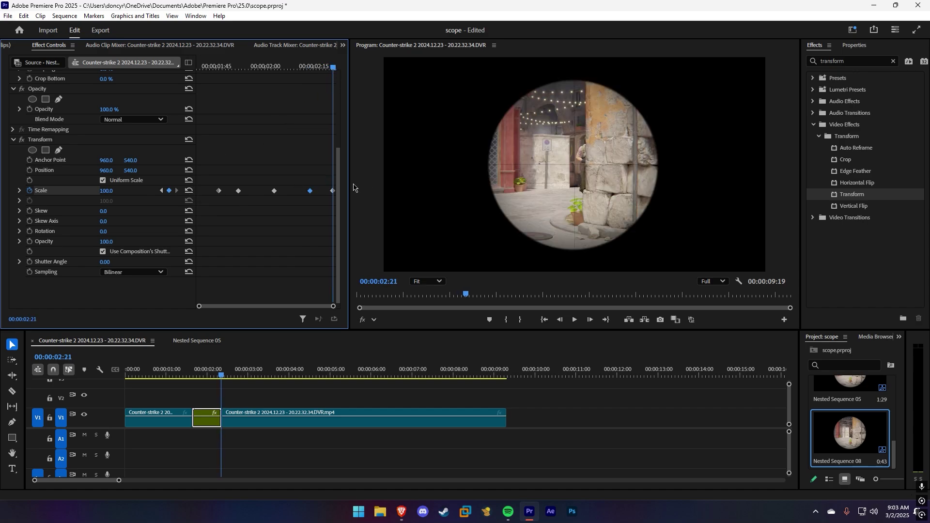
pyautogui.moveTo(310, 65); pyautogui.dragTo(103, 88)
pyautogui.press('space')
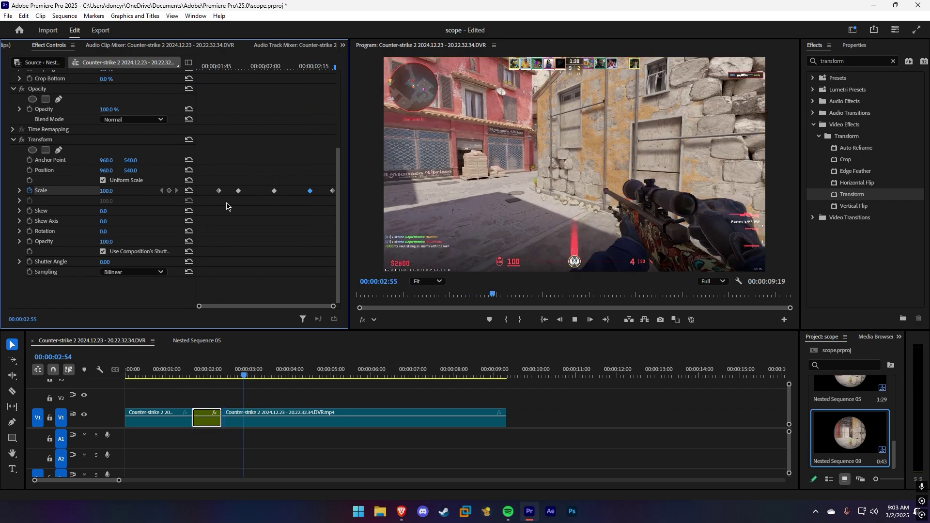
# - Retime the Scale keyframes, moving the first two to the start of the nested clip and the third and fourth slightly later
pyautogui.moveTo(238, 191); pyautogui.dragTo(215, 194)
pyautogui.moveTo(215, 369)
pyautogui.mouseDown()
pyautogui.moveTo(179, 369)
pyautogui.moveTo(208, 368)
pyautogui.mouseUp()
pyautogui.moveTo(215, 191); pyautogui.dragTo(222, 193)
pyautogui.moveTo(235, 191); pyautogui.dragTo(281, 190)
pyautogui.moveTo(310, 190); pyautogui.dragTo(317, 190)
pyautogui.moveTo(202, 372); pyautogui.dragTo(194, 371)
pyautogui.moveTo(213, 185); pyautogui.dragTo(247, 197)
pyautogui.moveTo(242, 191); pyautogui.dragTo(219, 193)
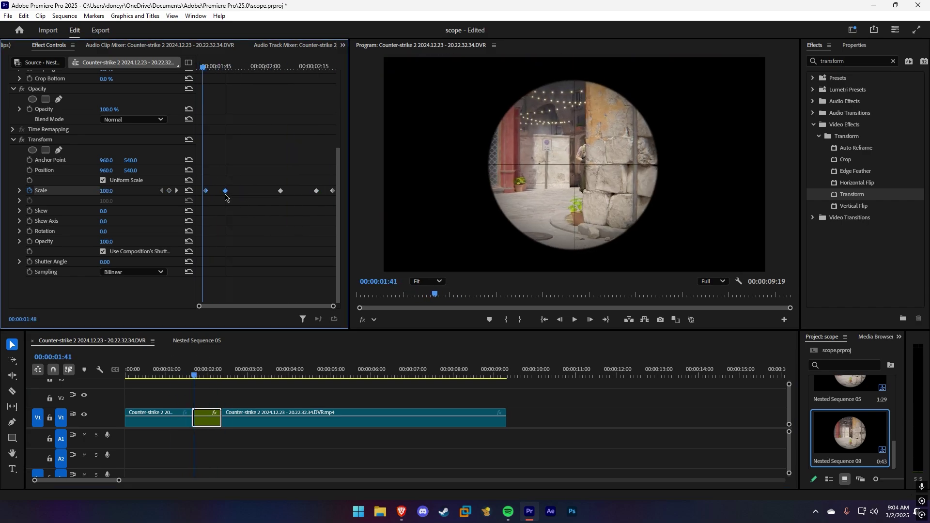
# - Play the animation and move the middle Scale keyframe slightly earlier
pyautogui.click(181, 372)
pyautogui.press('space')
pyautogui.press('space')
pyautogui.moveTo(281, 191); pyautogui.dragTo(277, 191)
pyautogui.click(219, 191)
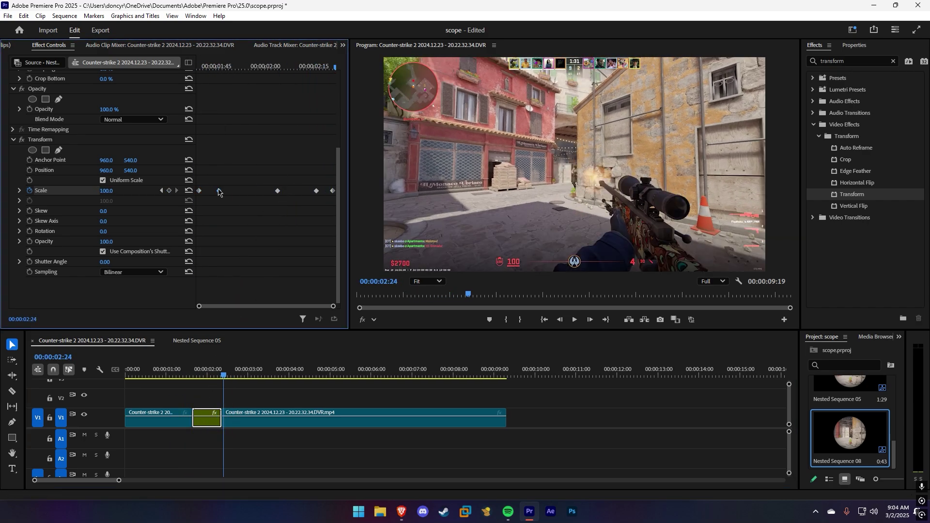
# - Play back and scrub through the retimed scope scale animation
pyautogui.click(207, 334)
pyautogui.press('space')
pyautogui.click(212, 370)
pyautogui.click(201, 375)
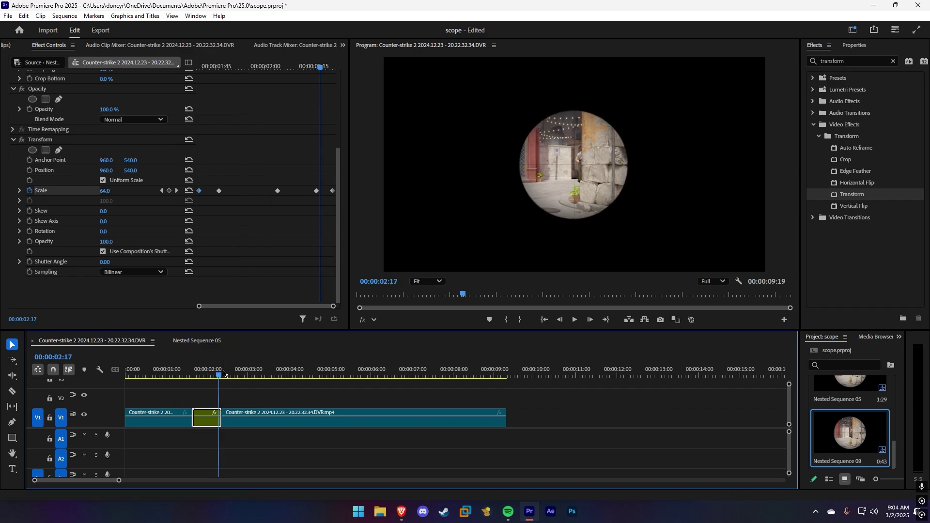
# - Turn off Use Composition's Shutter Angle in the Transform effect, set the Shutter Angle to 360, and play the animation
pyautogui.click(197, 375)
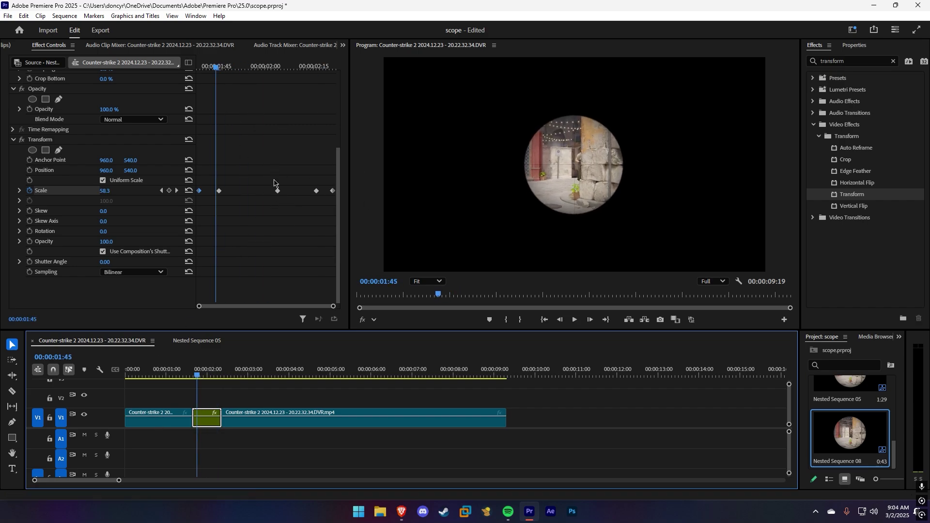
pyautogui.click(102, 252)
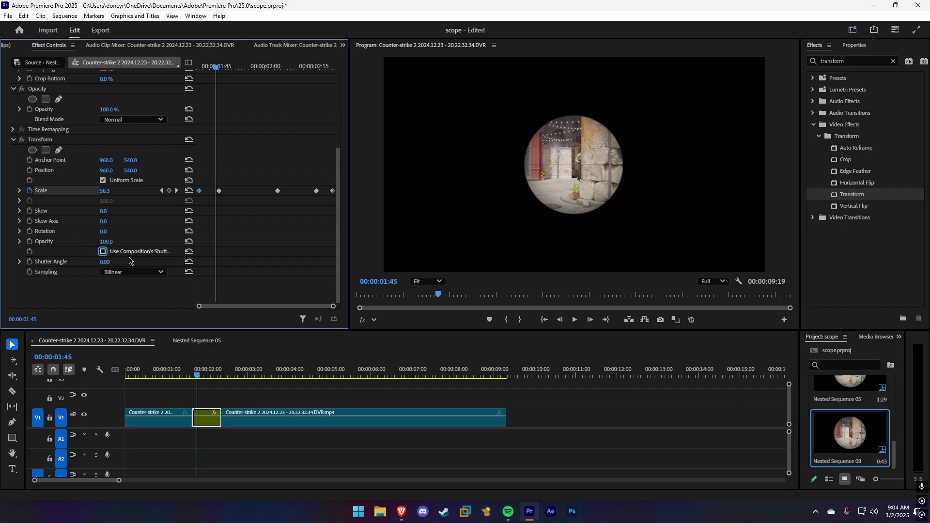
pyautogui.click(105, 262)
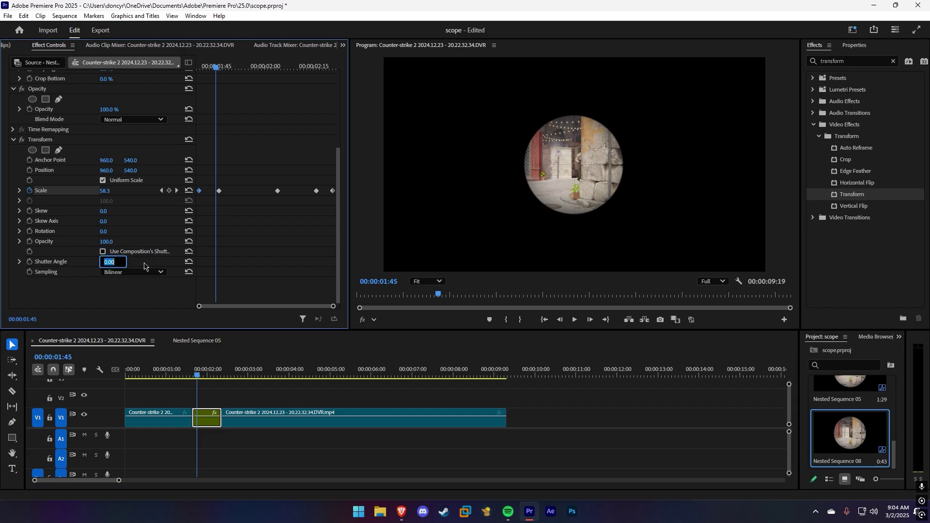
pyautogui.write('360')
pyautogui.press('Return')
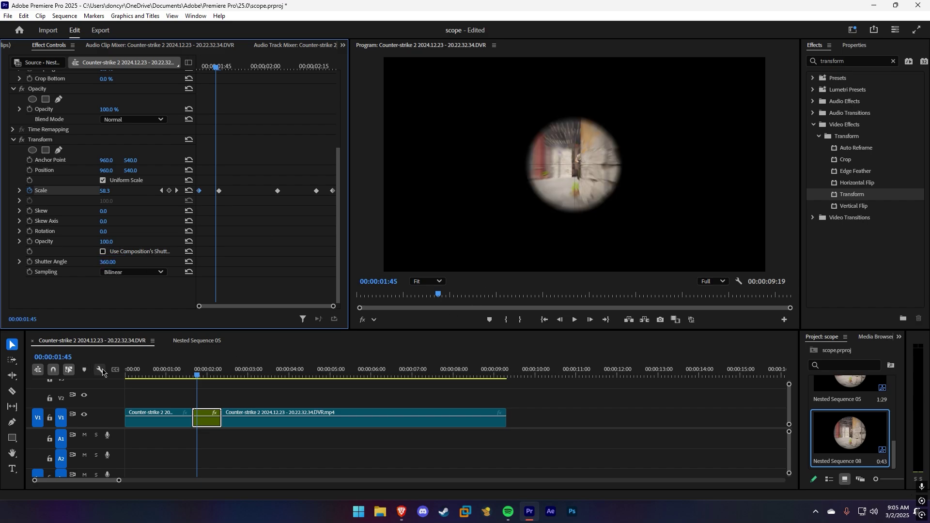
pyautogui.press('space')
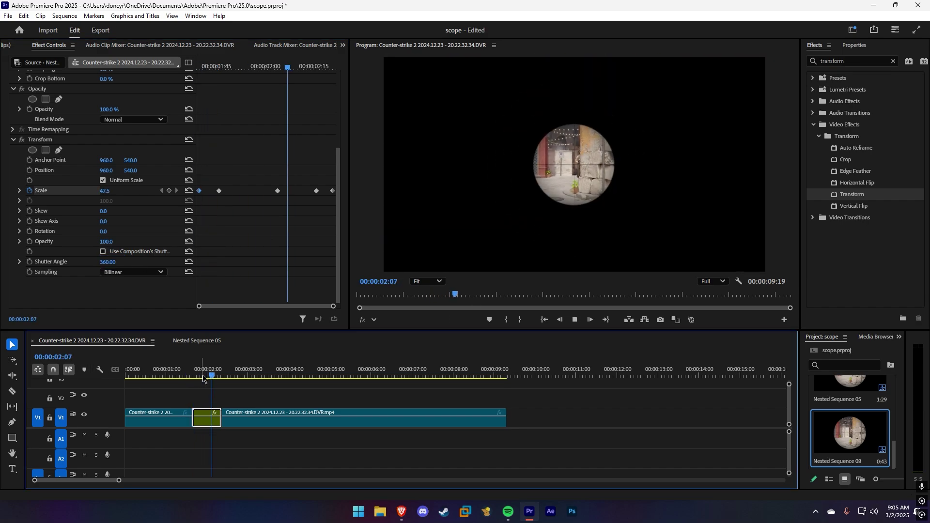
pyautogui.moveTo(252, 373); pyautogui.dragTo(211, 377)
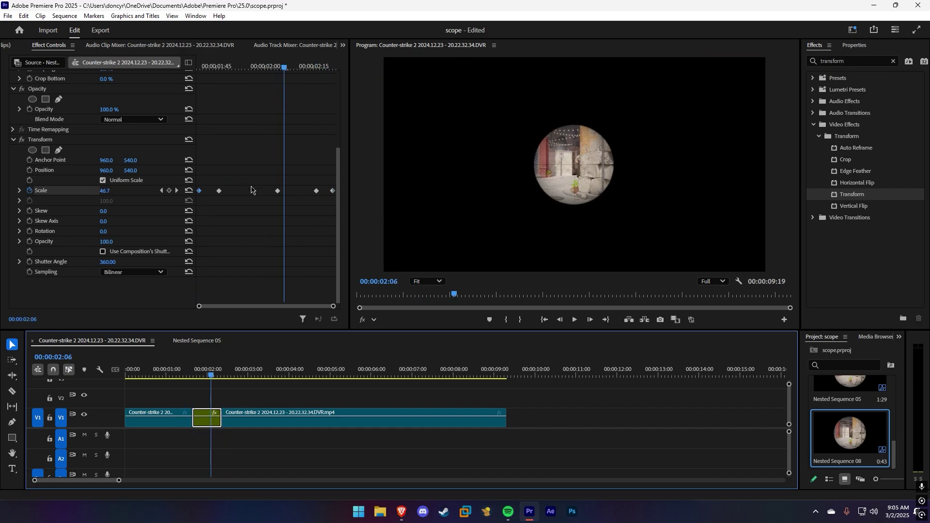
# - Set all Transform Scale keyframes to Auto Bezier interpolation and play back the smoothed scope animation
pyautogui.click(204, 174)
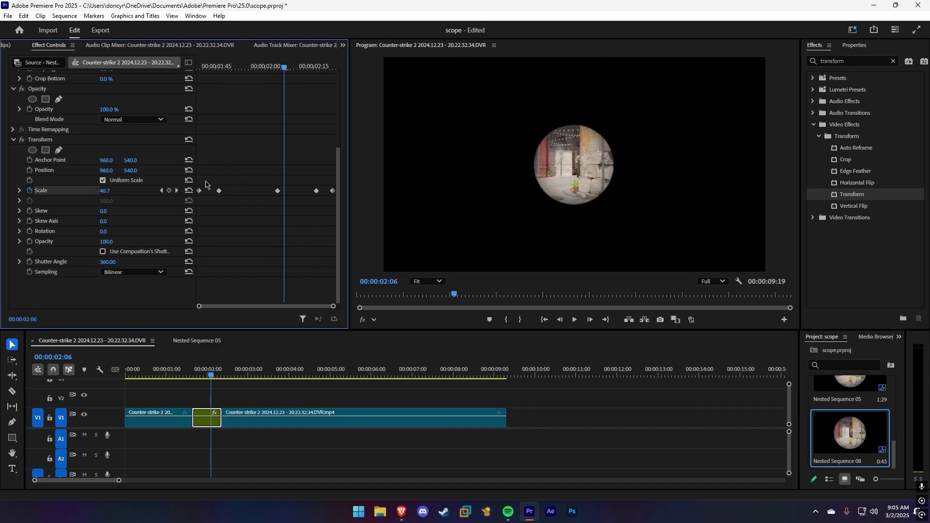
pyautogui.hotkey('ctrl', 'a')
pyautogui.rightClick(316, 190)
pyautogui.click(358, 295)
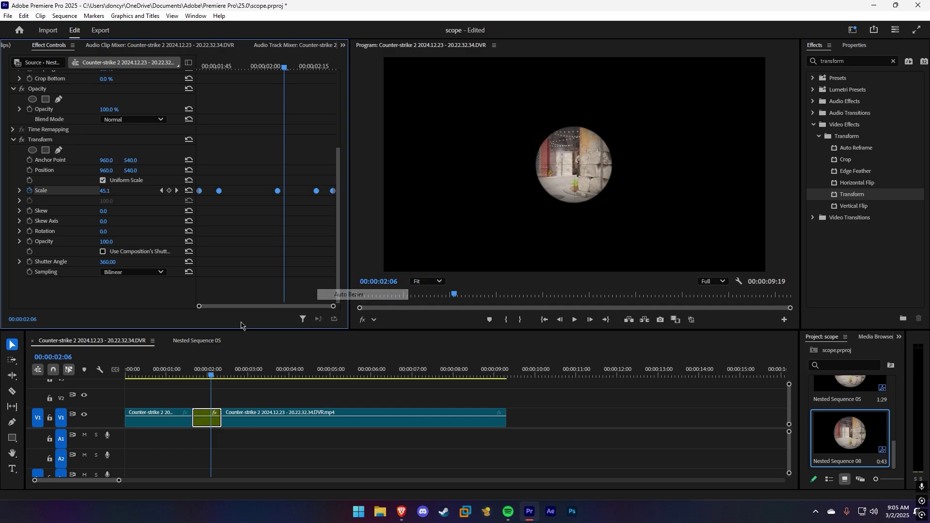
pyautogui.press('Up')
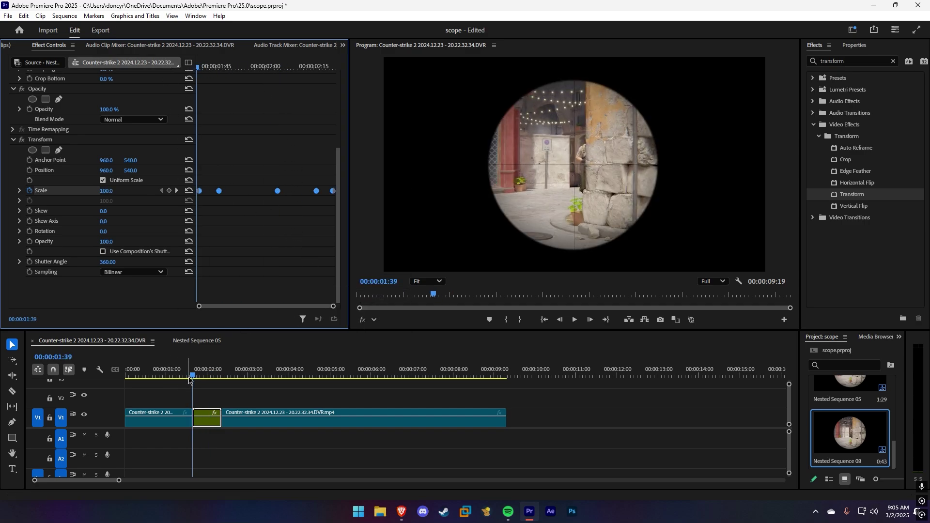
pyautogui.press('space')
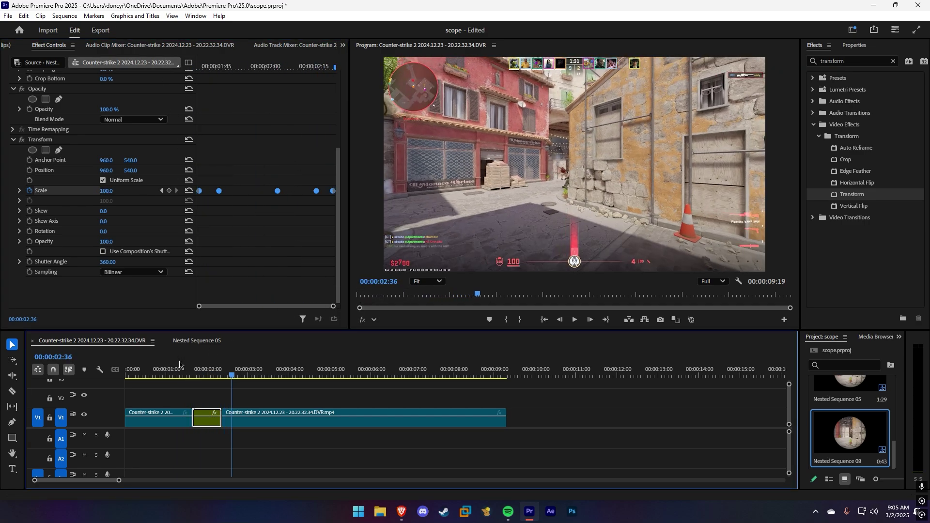
pyautogui.moveTo(193, 371)
pyautogui.mouseDown()
pyautogui.moveTo(173, 373)
pyautogui.moveTo(222, 382)
pyautogui.moveTo(203, 377)
pyautogui.mouseUp()
pyautogui.press('space')
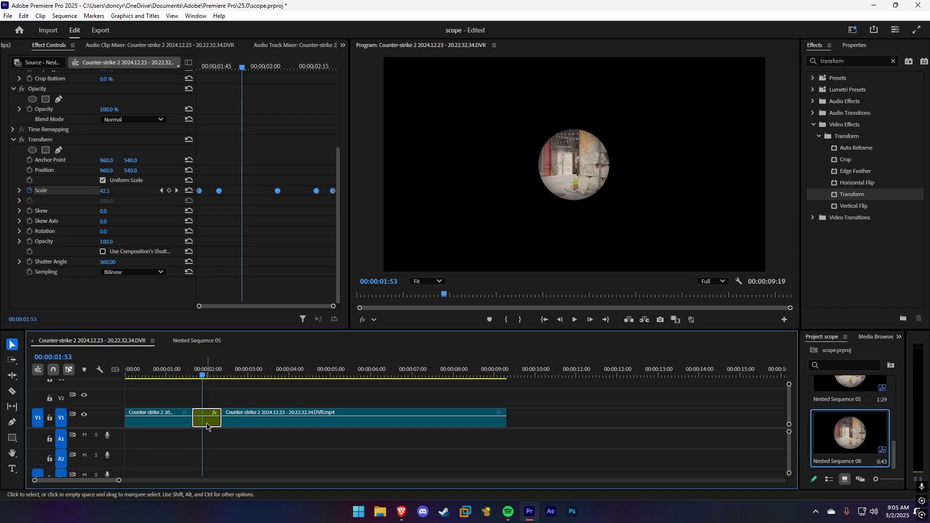
pyautogui.click(246, 372)
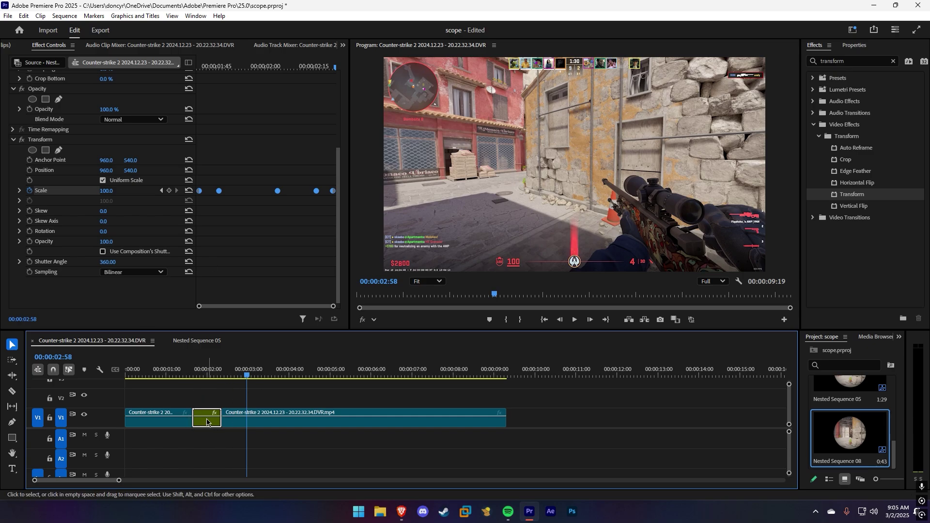
# - Move the nested clip onto V2 over the end of the first clip, ripple delete the V1 gap, and play the overlay
pyautogui.moveTo(206, 417); pyautogui.dragTo(176, 398)
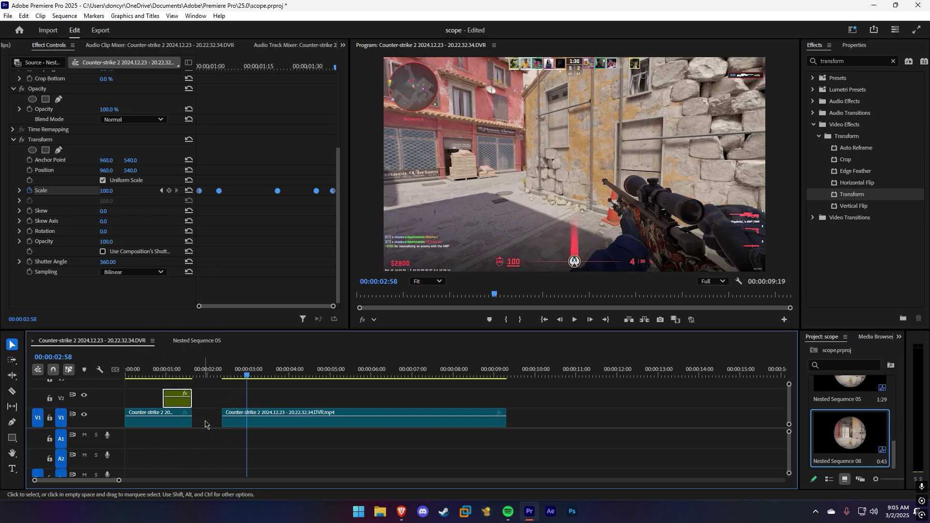
pyautogui.click(242, 425)
pyautogui.rightClick(212, 420)
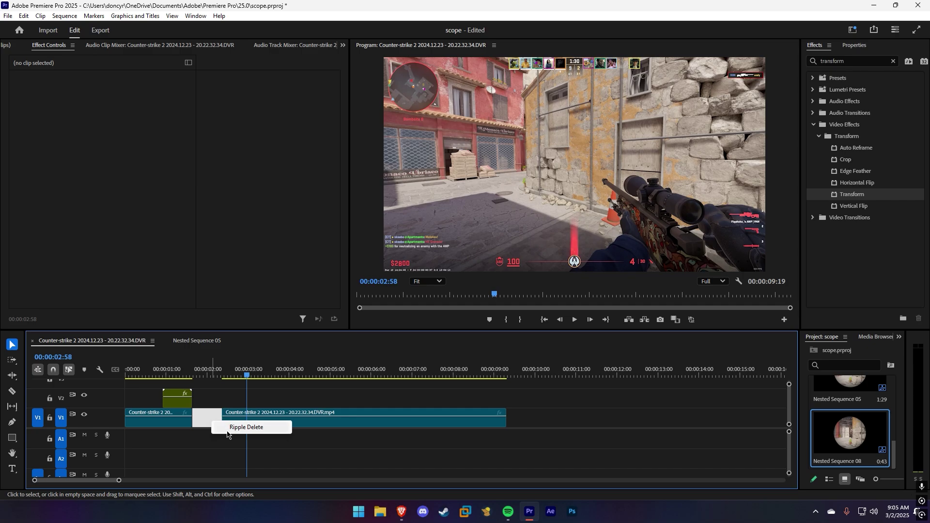
pyautogui.click(228, 428)
pyautogui.click(126, 378)
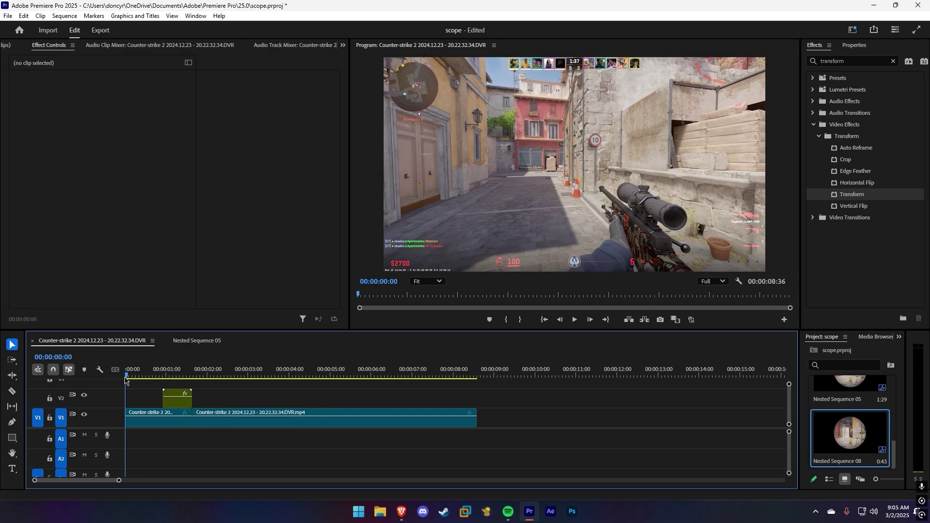
pyautogui.press('space')
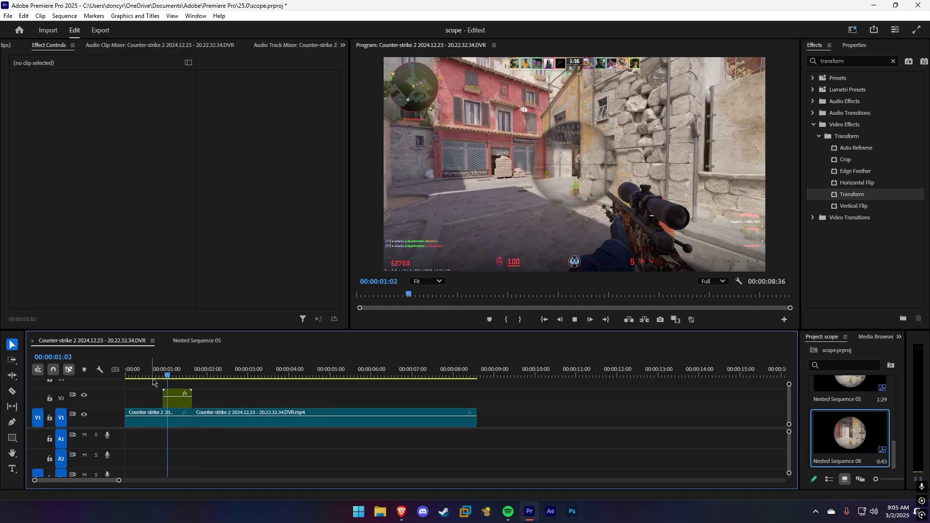
pyautogui.press('space')
pyautogui.click(215, 421)
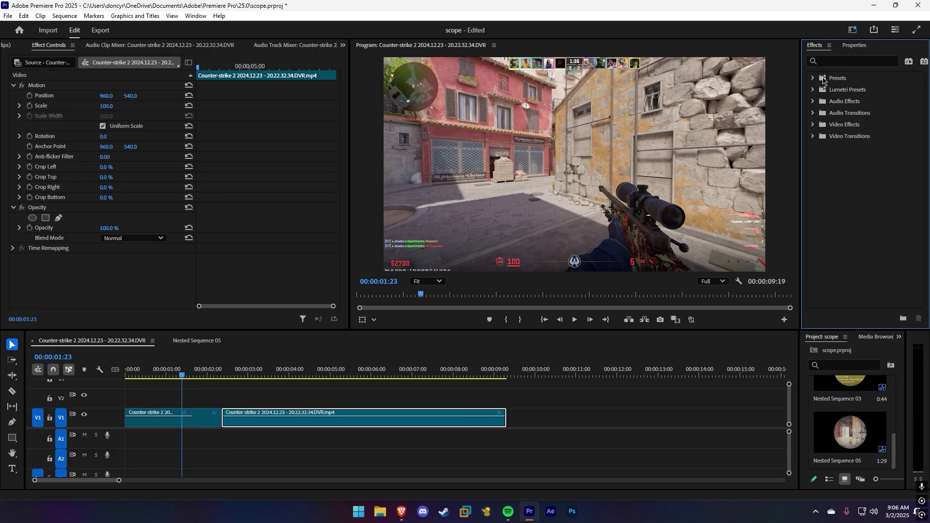
# - Browse the effect presets and expand the Scope Presets folder within [REM] Montage Essentials
pyautogui.click(813, 78)
pyautogui.scroll(-5, 866, 221)
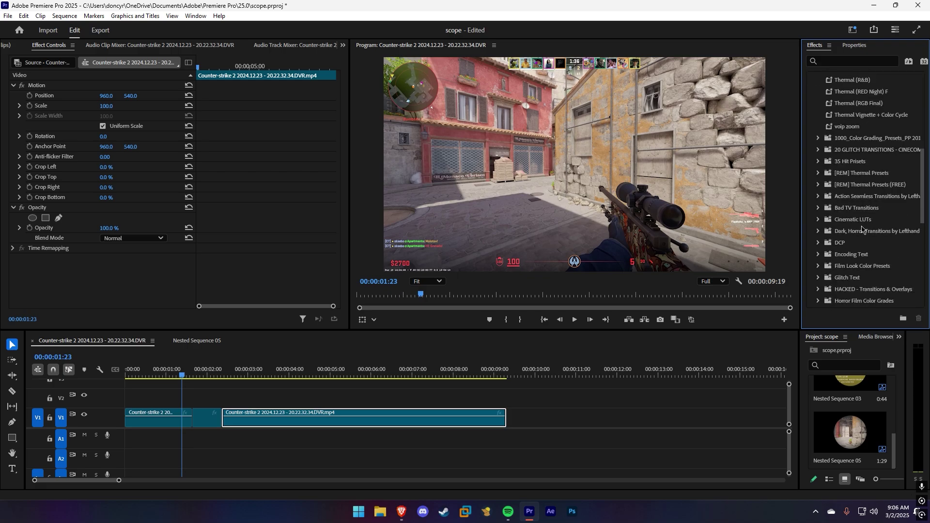
pyautogui.scroll(-6, 860, 226)
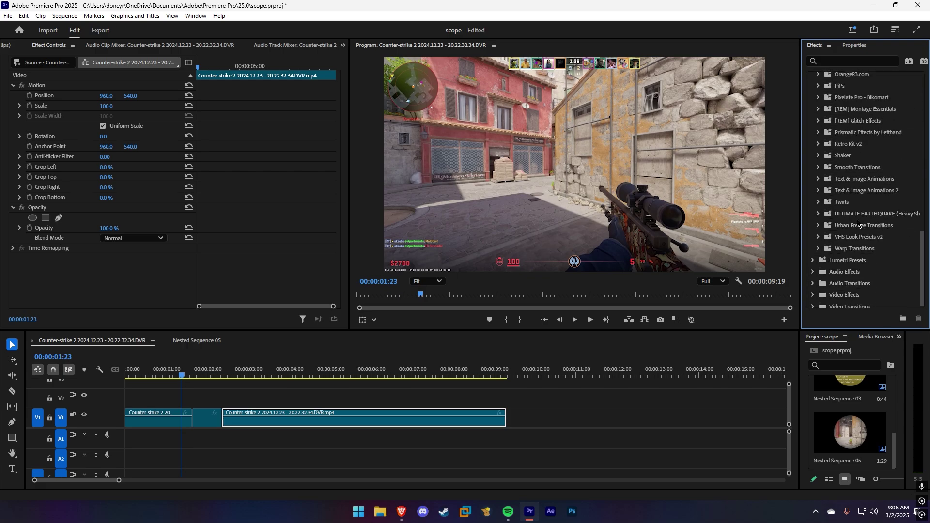
pyautogui.scroll(8, 833, 217)
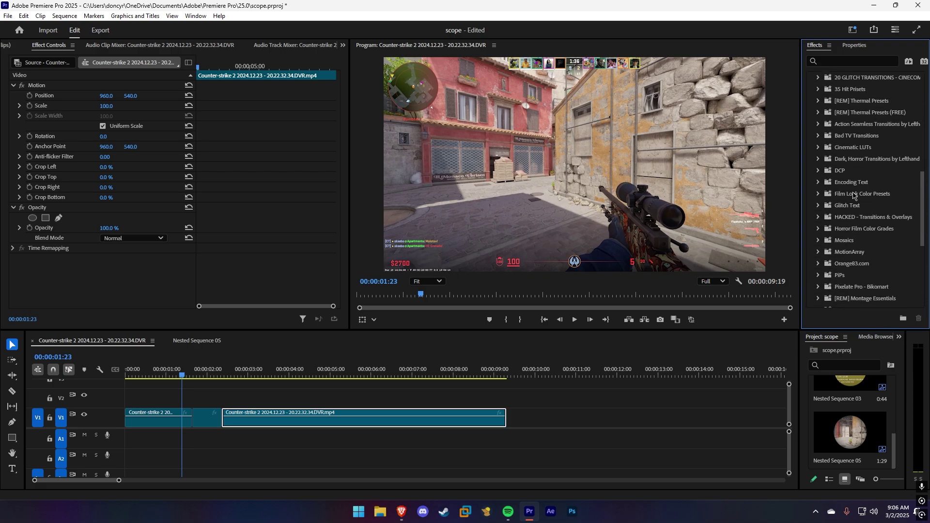
pyautogui.scroll(4, 859, 225)
pyautogui.scroll(-4, 884, 159)
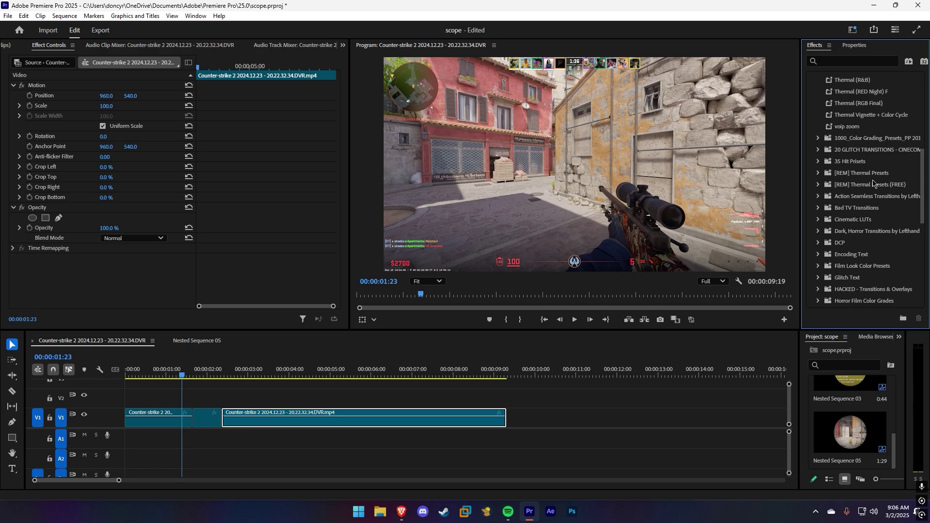
pyautogui.scroll(-2, 874, 185)
pyautogui.scroll(-3, 845, 232)
pyautogui.click(845, 213)
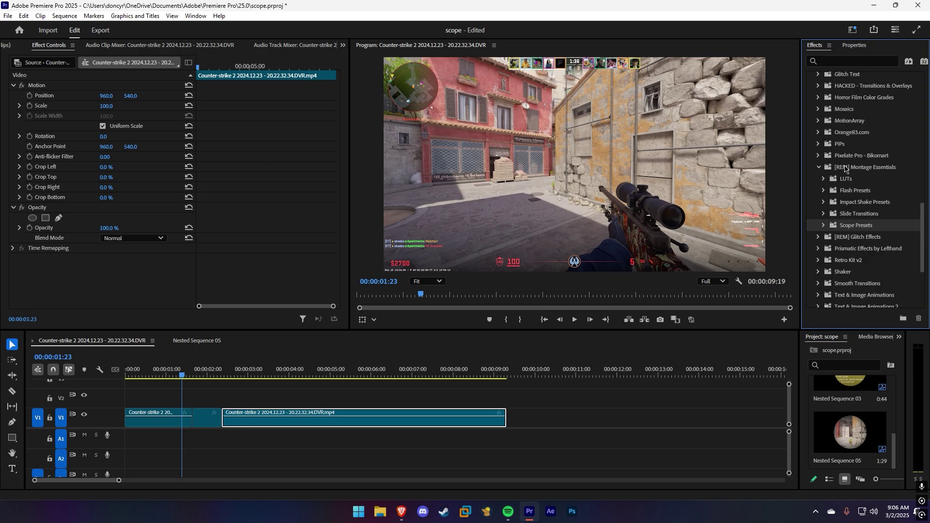
pyautogui.click(823, 225)
pyautogui.scroll(-2, 837, 266)
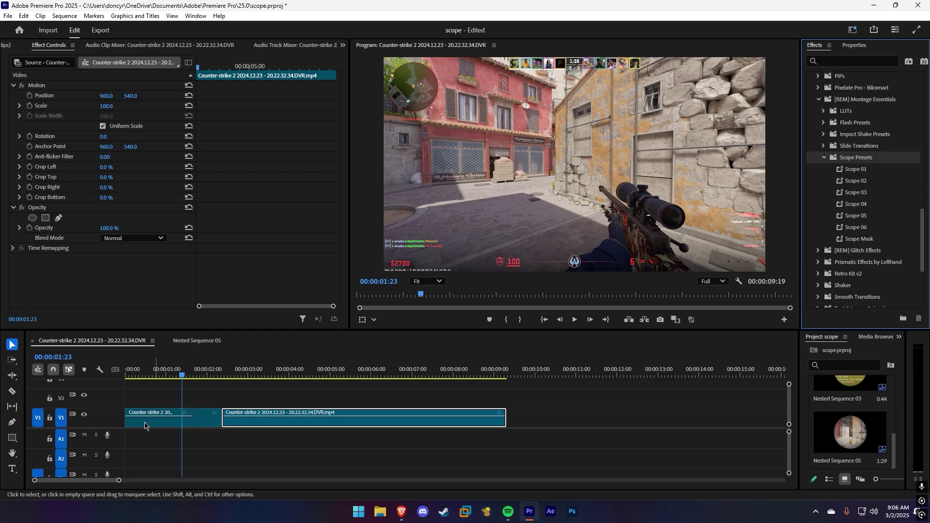
# - Select the short scoped clip in the middle of V1 and play and scrub through its unmasked footage
pyautogui.click(198, 419)
pyautogui.moveTo(199, 377); pyautogui.dragTo(181, 375)
pyautogui.press('space')
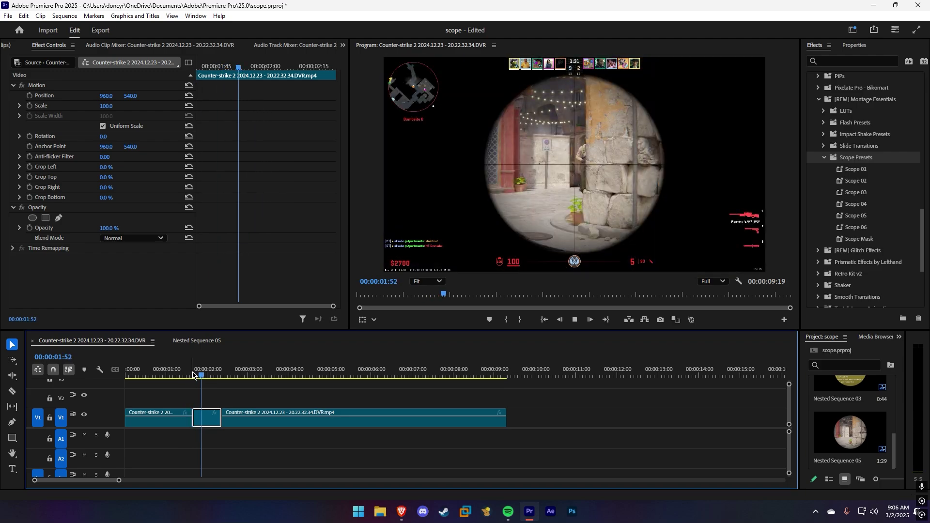
pyautogui.press('space')
pyautogui.click(202, 375)
pyautogui.press('space')
pyautogui.moveTo(218, 376)
pyautogui.mouseDown()
pyautogui.moveTo(192, 377)
pyautogui.moveTo(213, 377)
pyautogui.mouseUp()
# - Apply the Scope Mask preset to the scoped clip and nest the clip under the default name
pyautogui.click(865, 240)
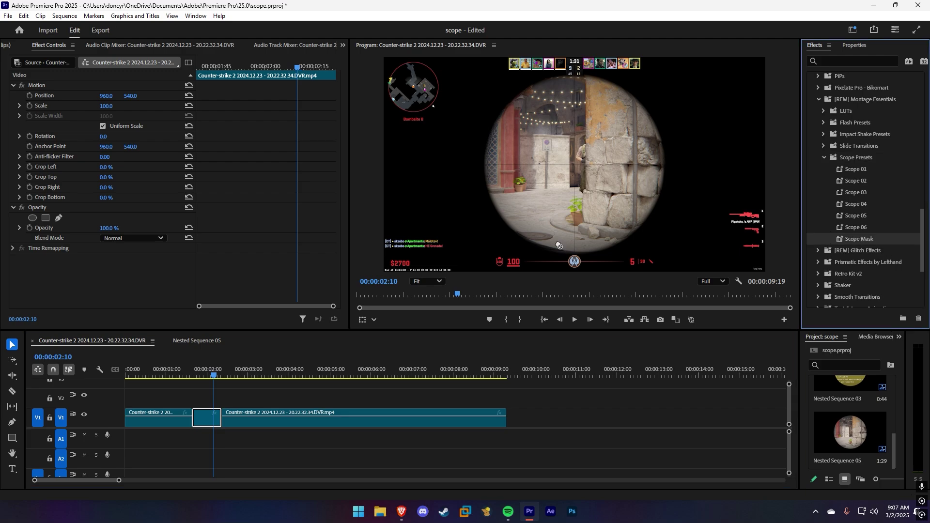
pyautogui.moveTo(492, 258); pyautogui.dragTo(520, 88)
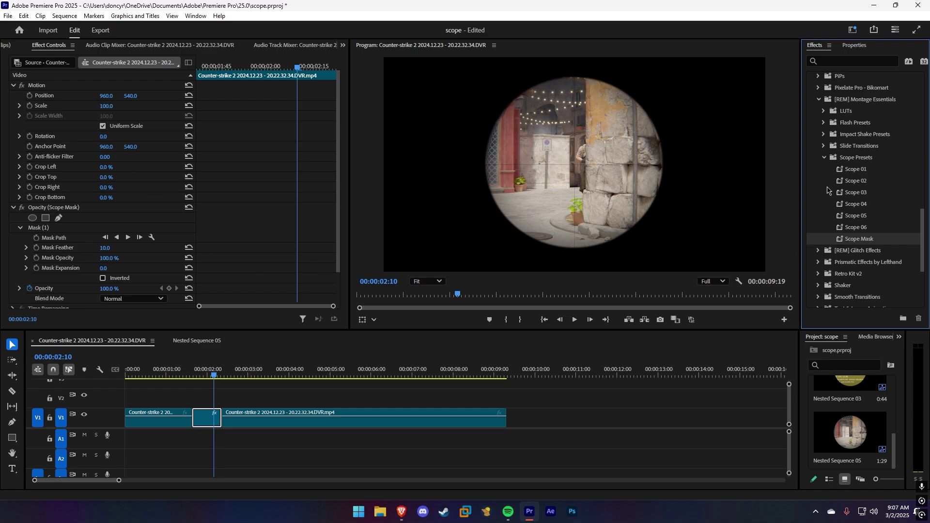
pyautogui.rightClick(203, 424)
pyautogui.click(209, 252)
pyautogui.click(481, 264)
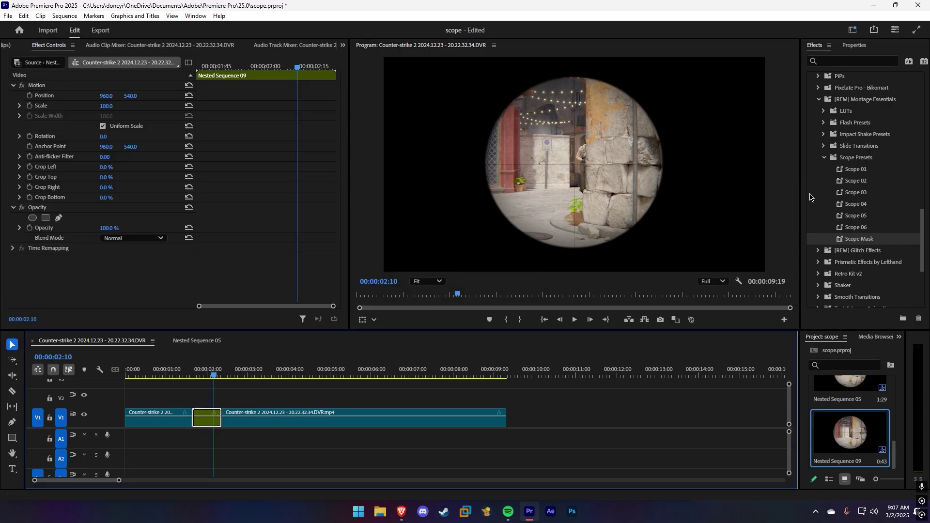
# - Try the Scope 02 preset on the nested clip and undo it
pyautogui.click(860, 181)
pyautogui.moveTo(325, 326); pyautogui.dragTo(208, 424)
pyautogui.click(237, 373)
pyautogui.hotkey('ctrl', 'z')
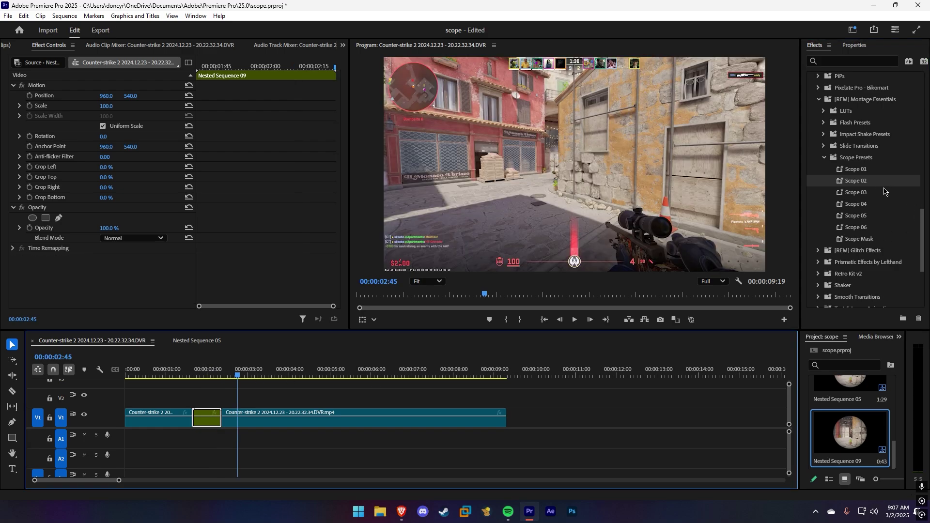
# - Try the Scope 03 preset on the nested clip and play it back
pyautogui.moveTo(882, 191); pyautogui.dragTo(207, 417)
pyautogui.click(176, 372)
pyautogui.press('space')
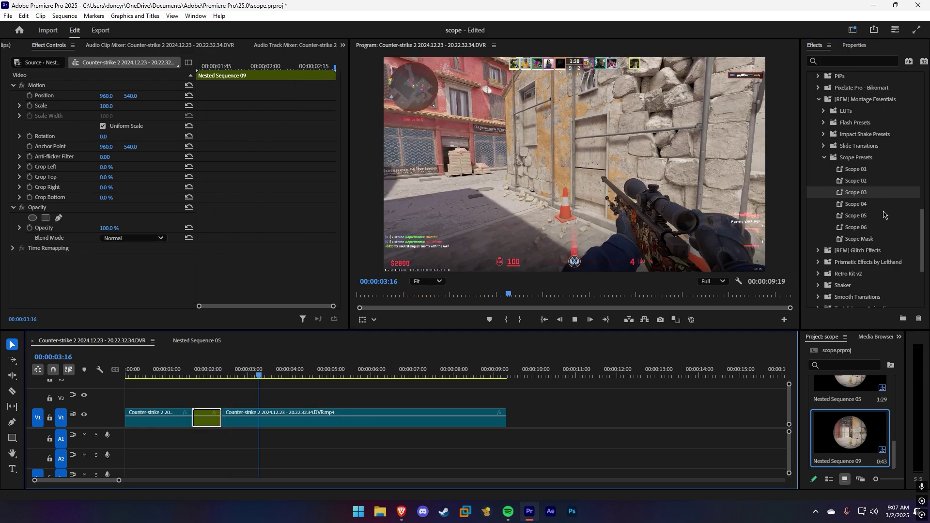
# - Try the Scope 05 preset on the nested clip and play it back
pyautogui.moveTo(874, 214); pyautogui.dragTo(206, 409)
pyautogui.click(182, 372)
pyautogui.press('space')
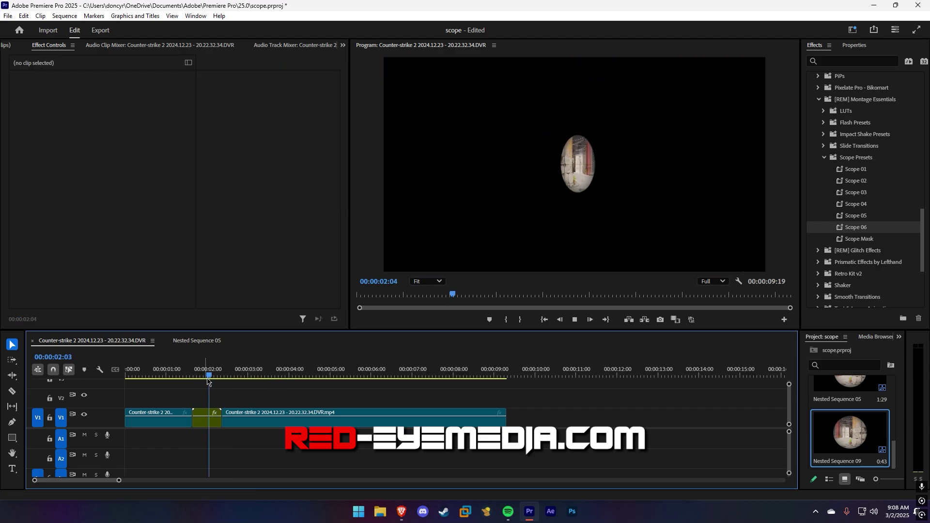
# - Play back and scrub through the Scope 06 preset animation on the nested clip
pyautogui.click(173, 376)
pyautogui.press('space')
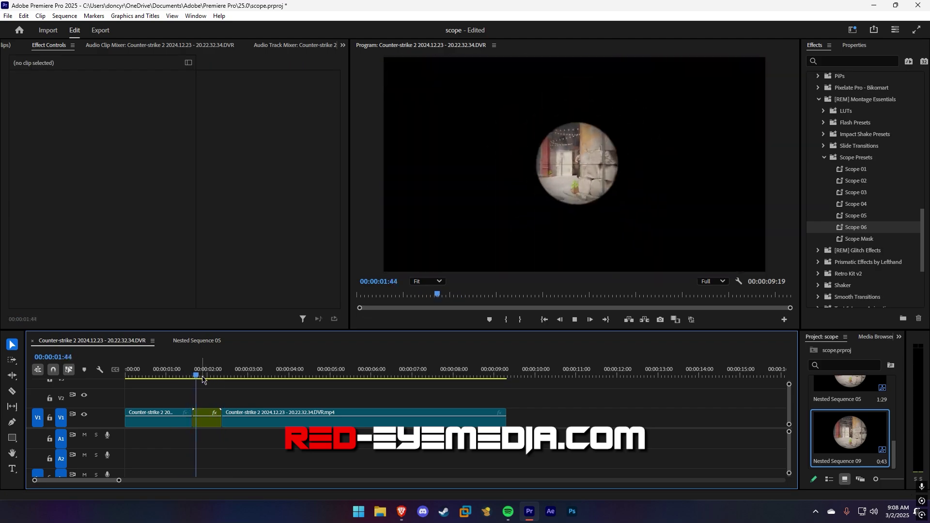
pyautogui.moveTo(201, 379)
pyautogui.mouseDown()
pyautogui.moveTo(173, 378)
pyautogui.moveTo(220, 378)
pyautogui.moveTo(190, 377)
pyautogui.mouseUp()
pyautogui.press('space')
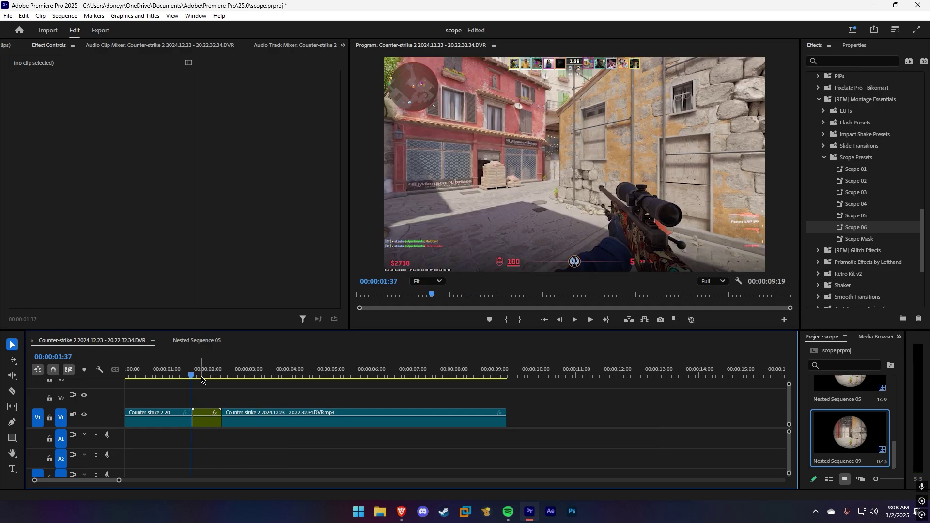